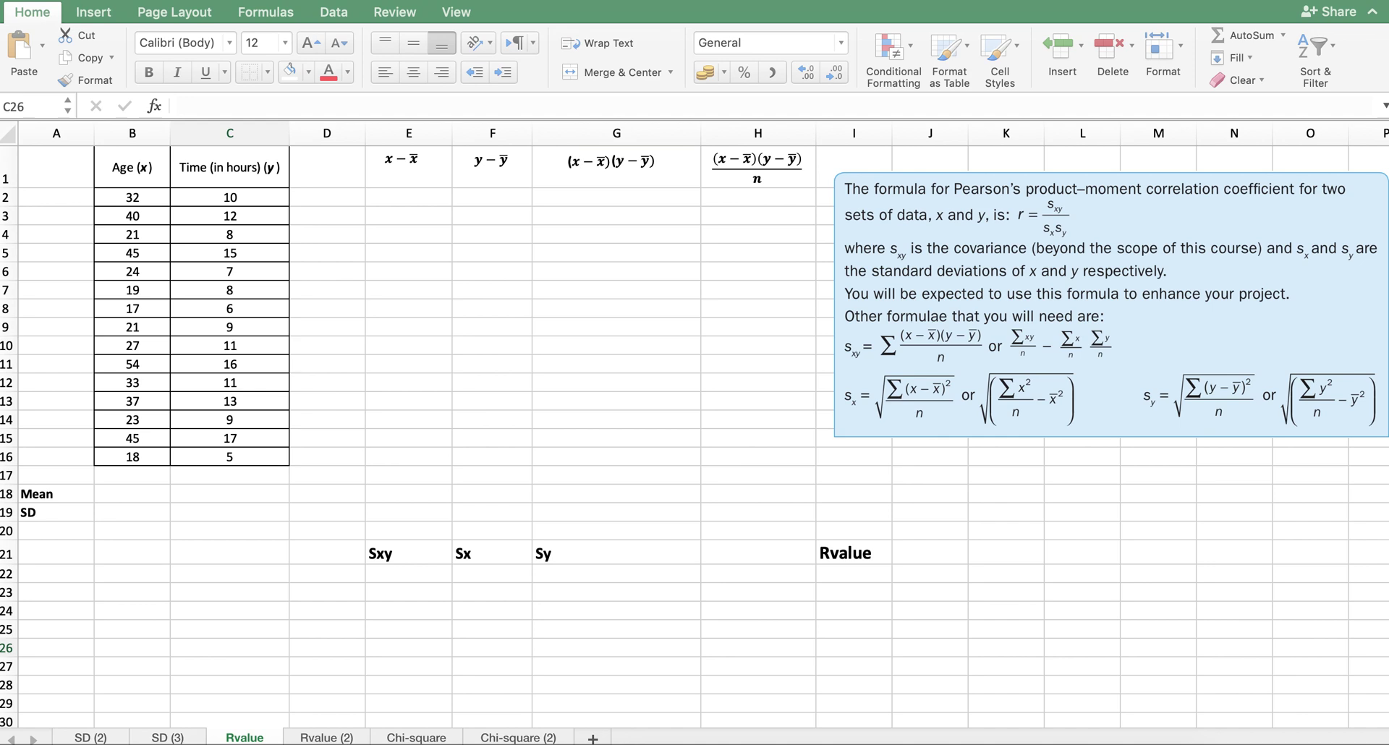
# Move the Pearson formula picture right of the calculation columns and enlarge it slightly
pyautogui.moveTo(1124, 3)
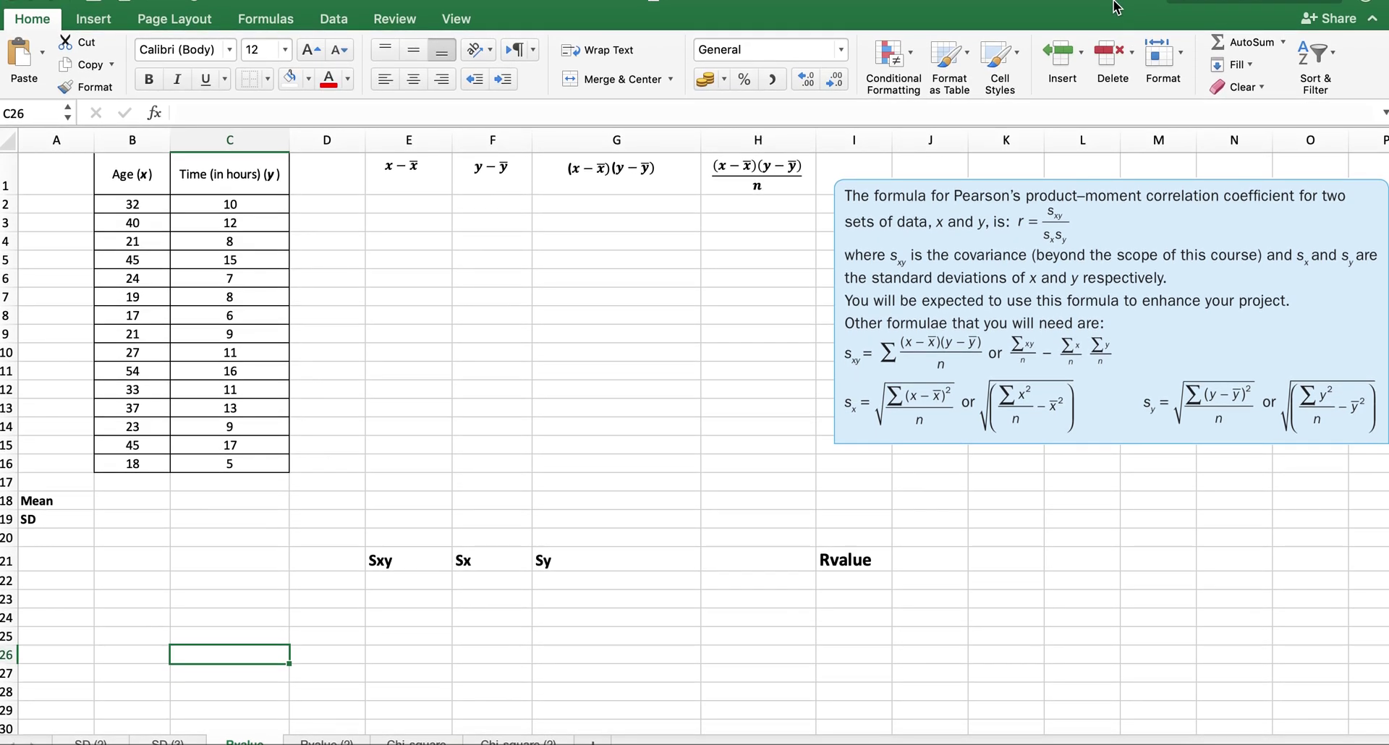
pyautogui.click(1067, 511)
pyautogui.moveTo(1122, 336); pyautogui.dragTo(828, 359)
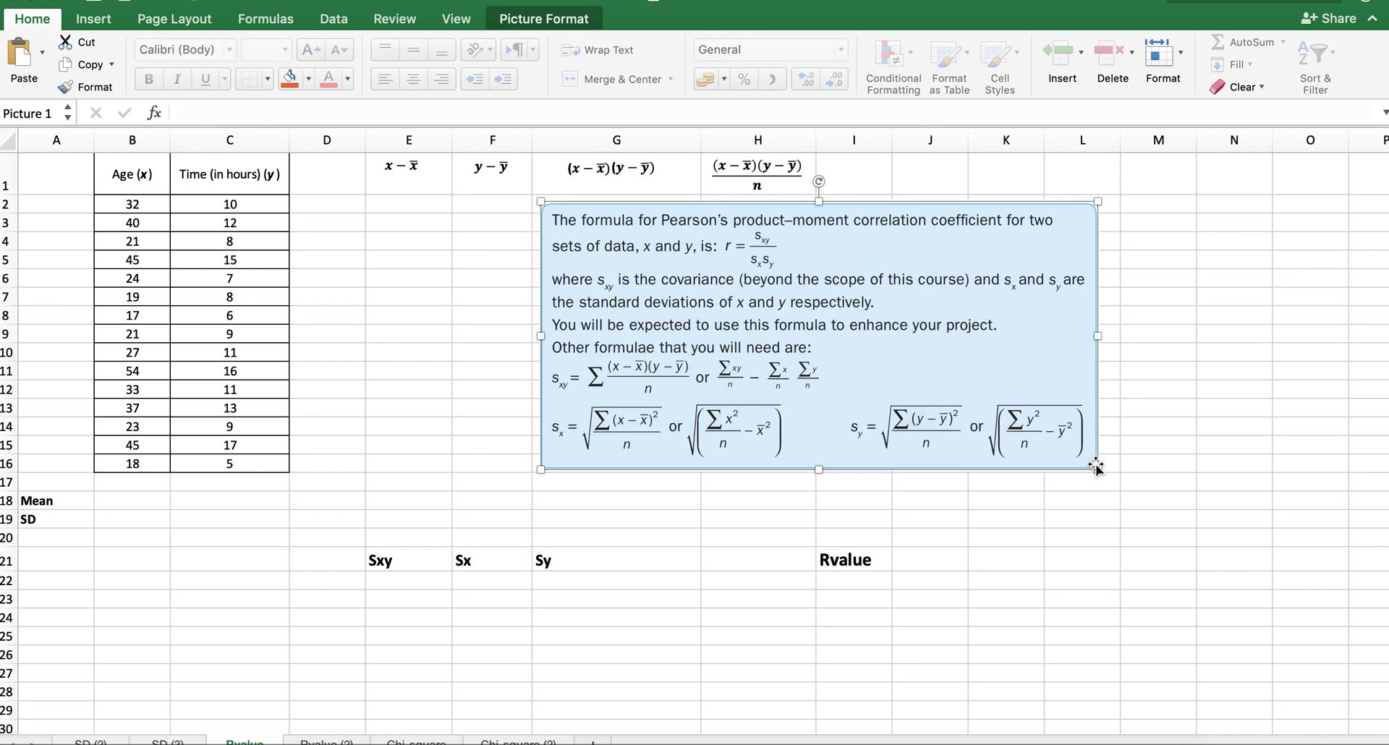
pyautogui.moveTo(1098, 467); pyautogui.dragTo(1280, 554)
pyautogui.moveTo(1161, 461); pyautogui.dragTo(1215, 458)
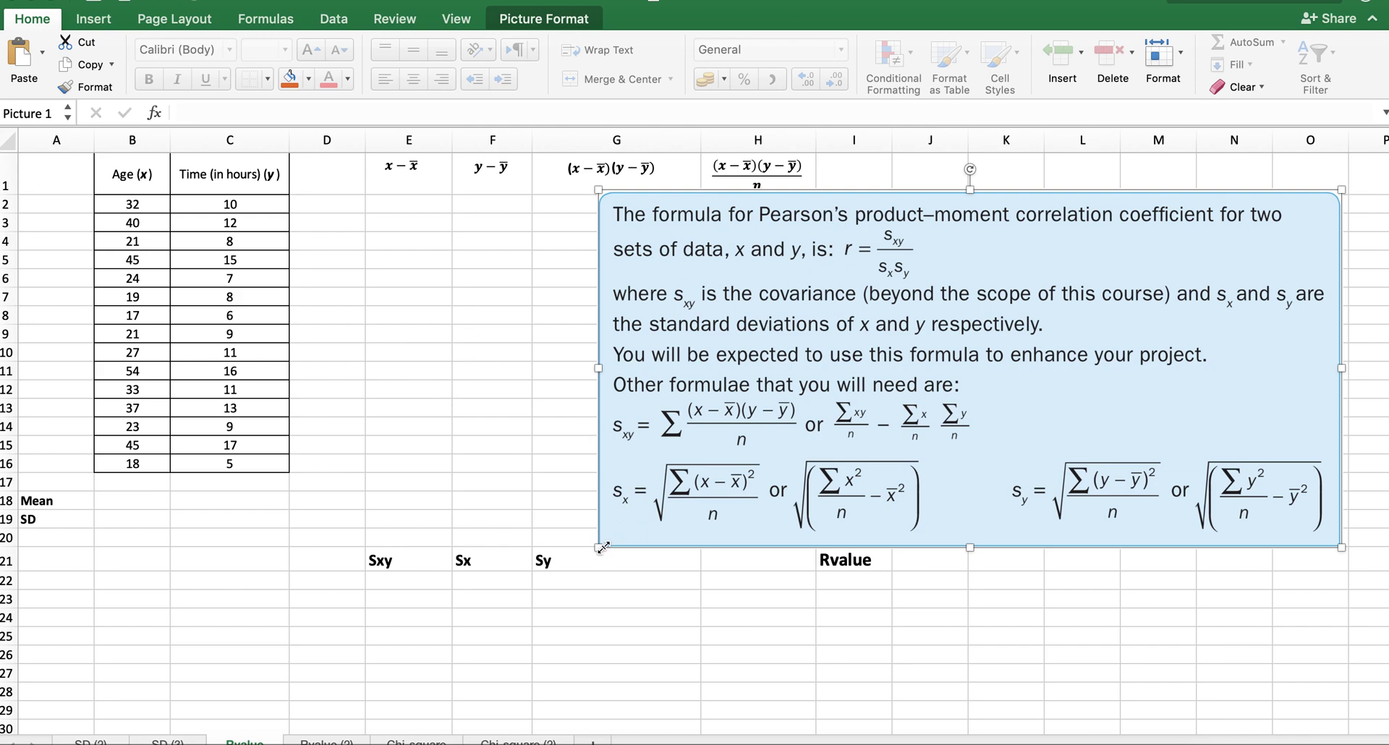
pyautogui.moveTo(602, 548); pyautogui.dragTo(706, 489)
pyautogui.moveTo(805, 397); pyautogui.dragTo(860, 398)
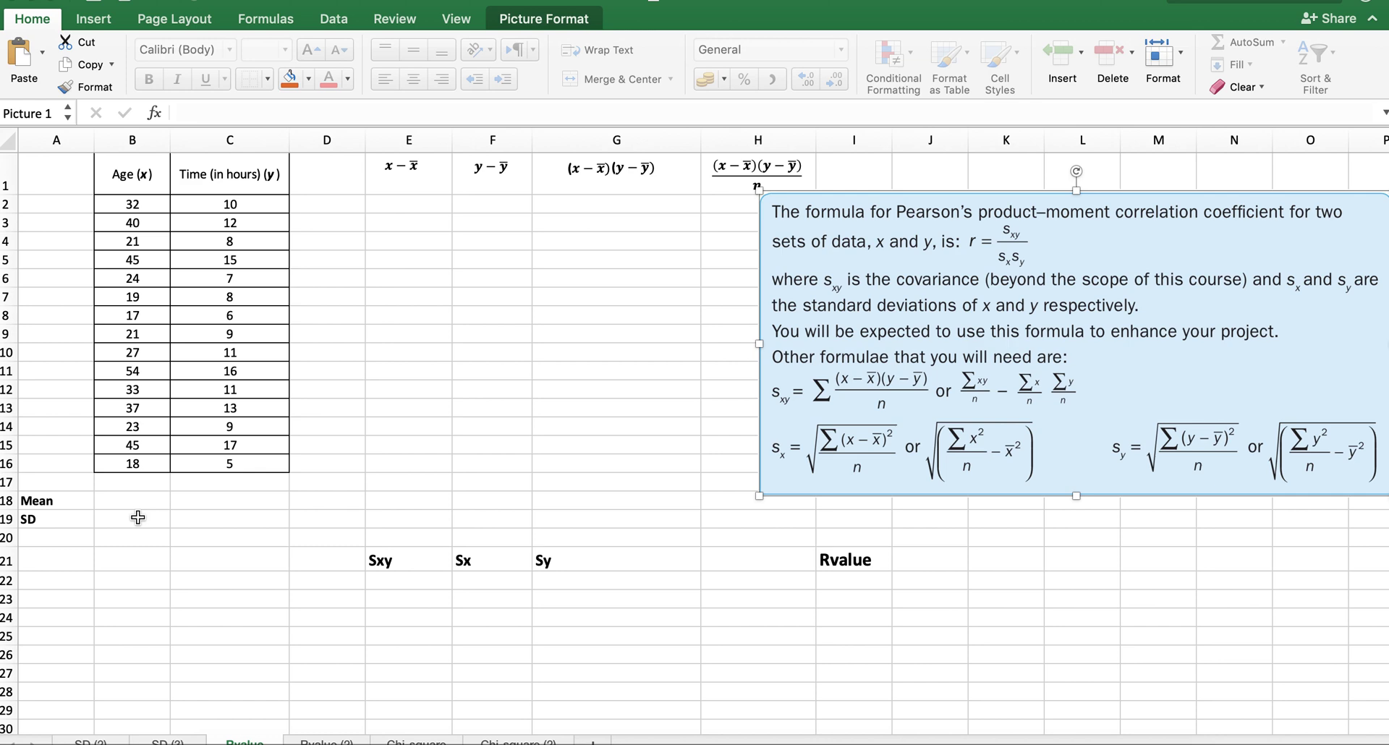
# Enter =AVERAGE(B2:B16) in B18 for the age mean of 30.400
pyautogui.click(164, 519)
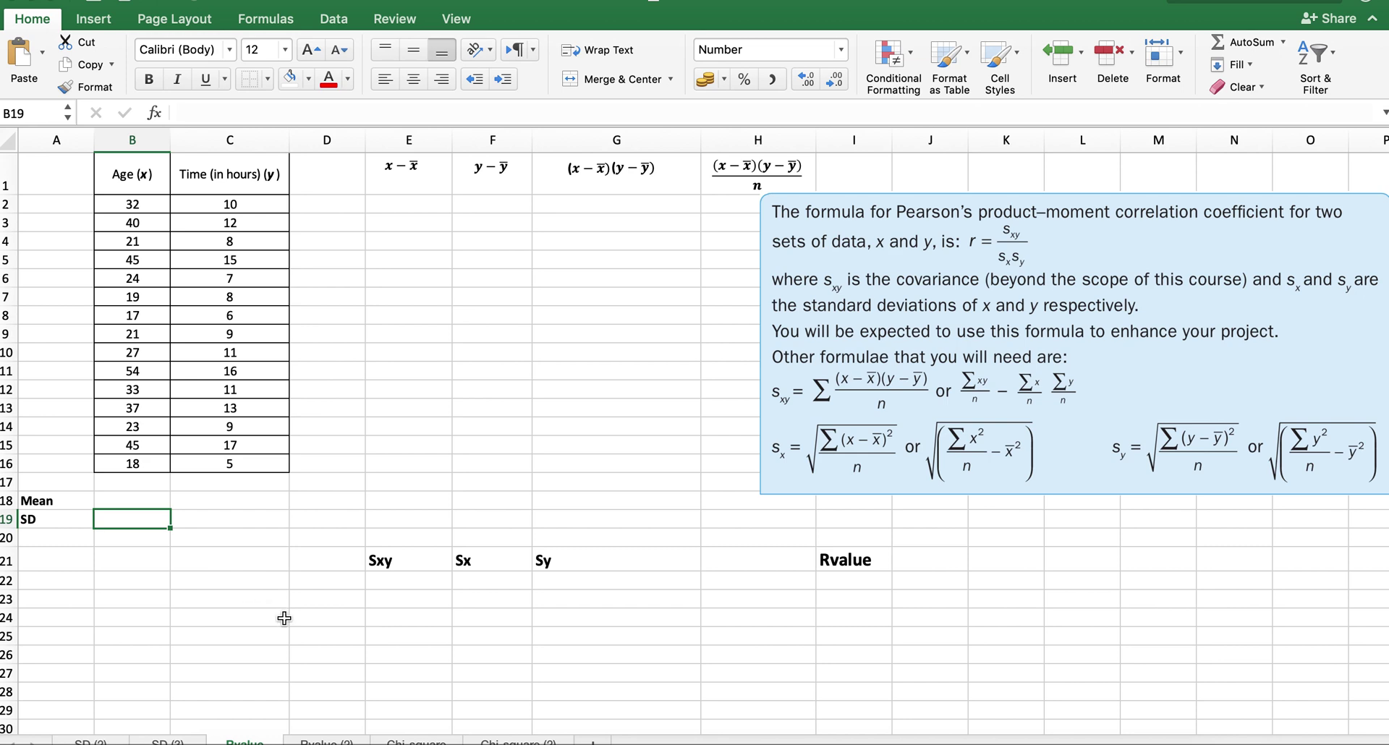
pyautogui.click(140, 500)
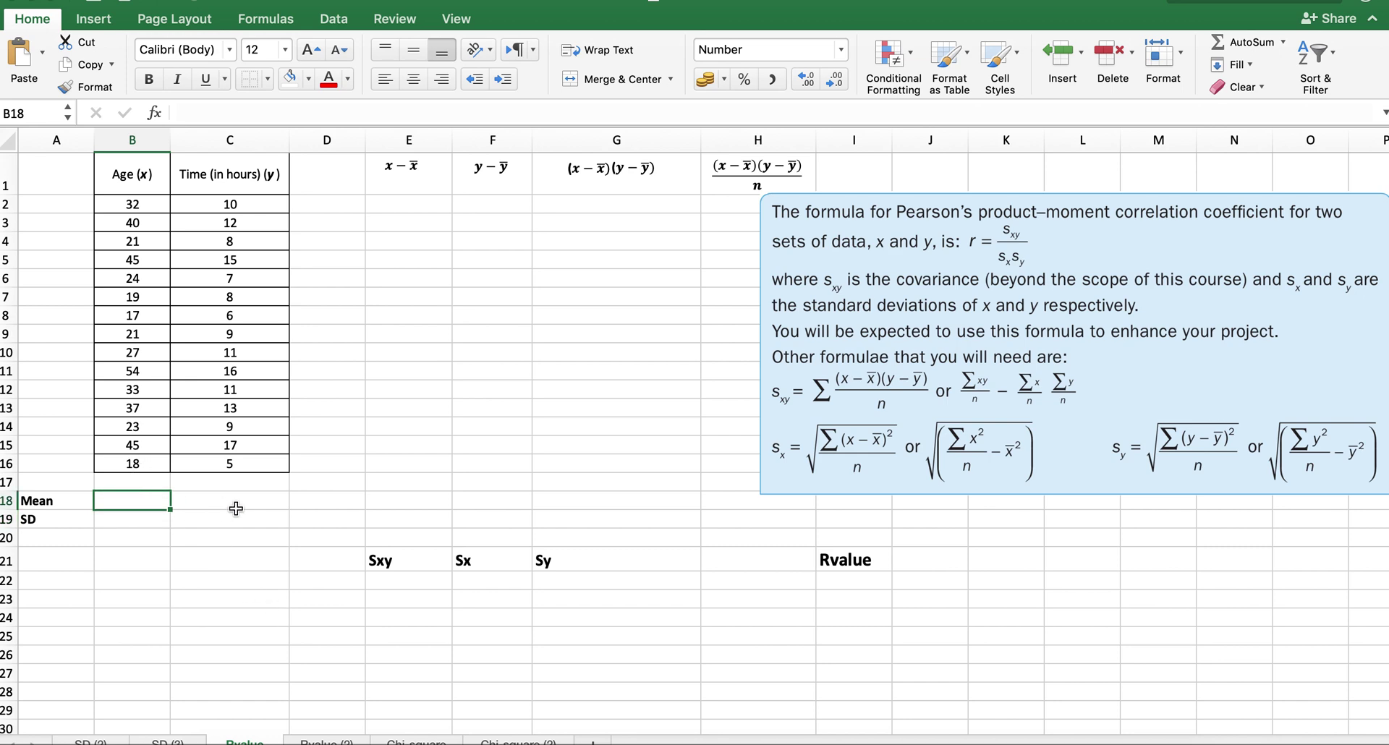
pyautogui.moveTo(236, 509); pyautogui.dragTo(148, 514)
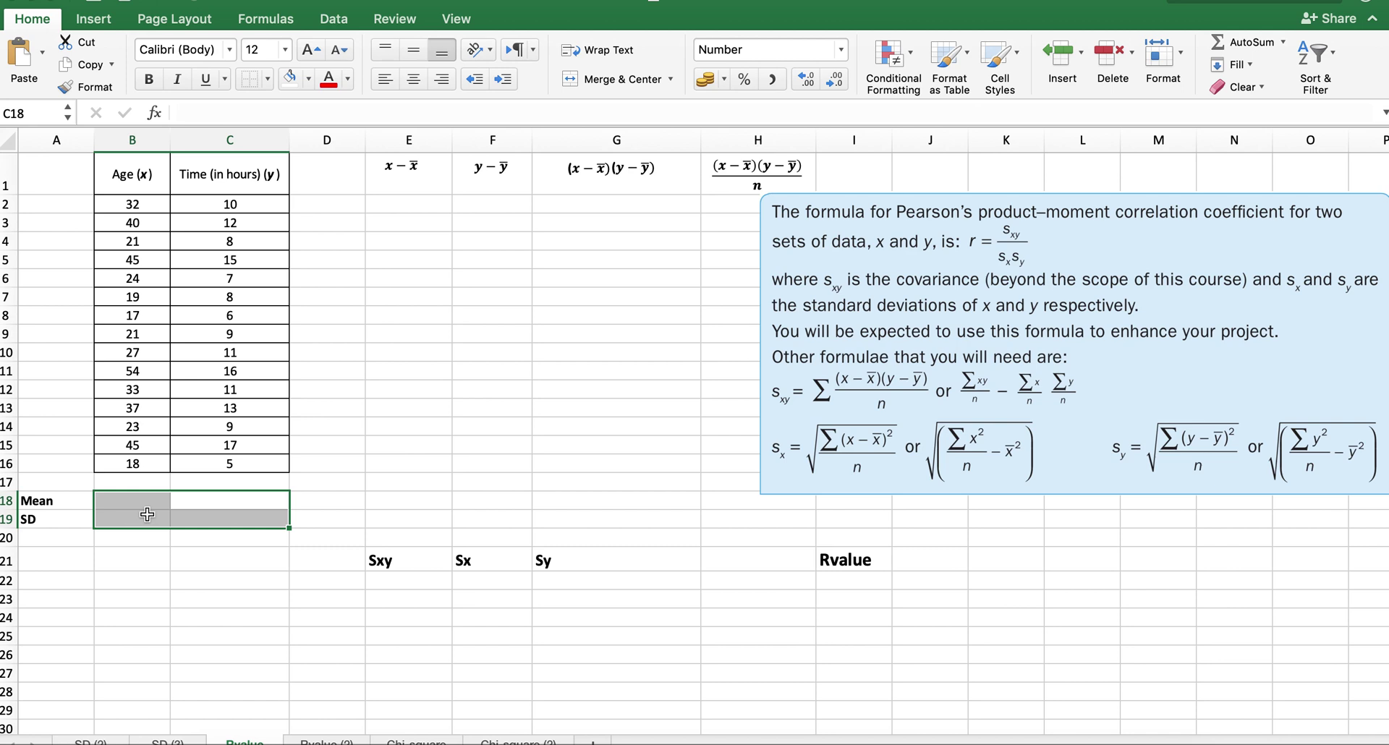
pyautogui.click(218, 550)
pyautogui.moveTo(218, 520); pyautogui.dragTo(149, 506)
pyautogui.click(150, 505)
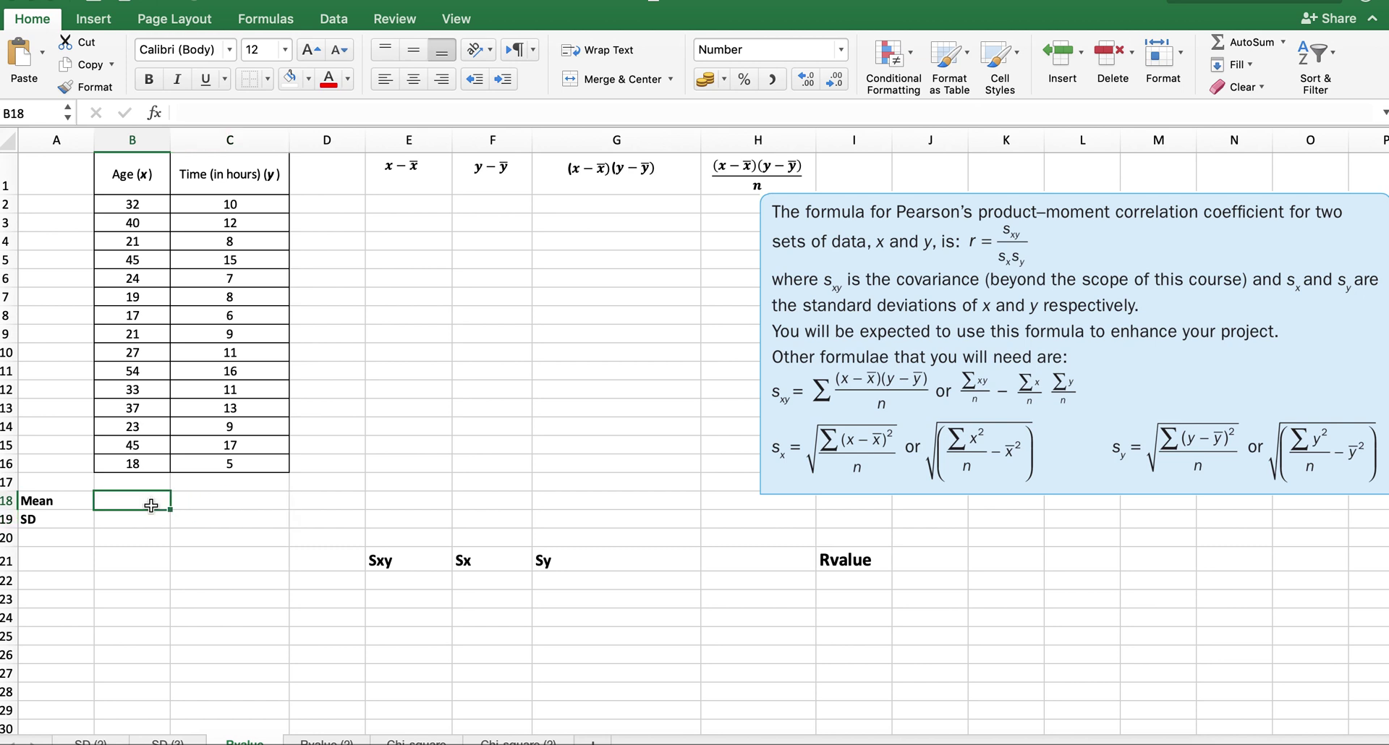
pyautogui.write('=')
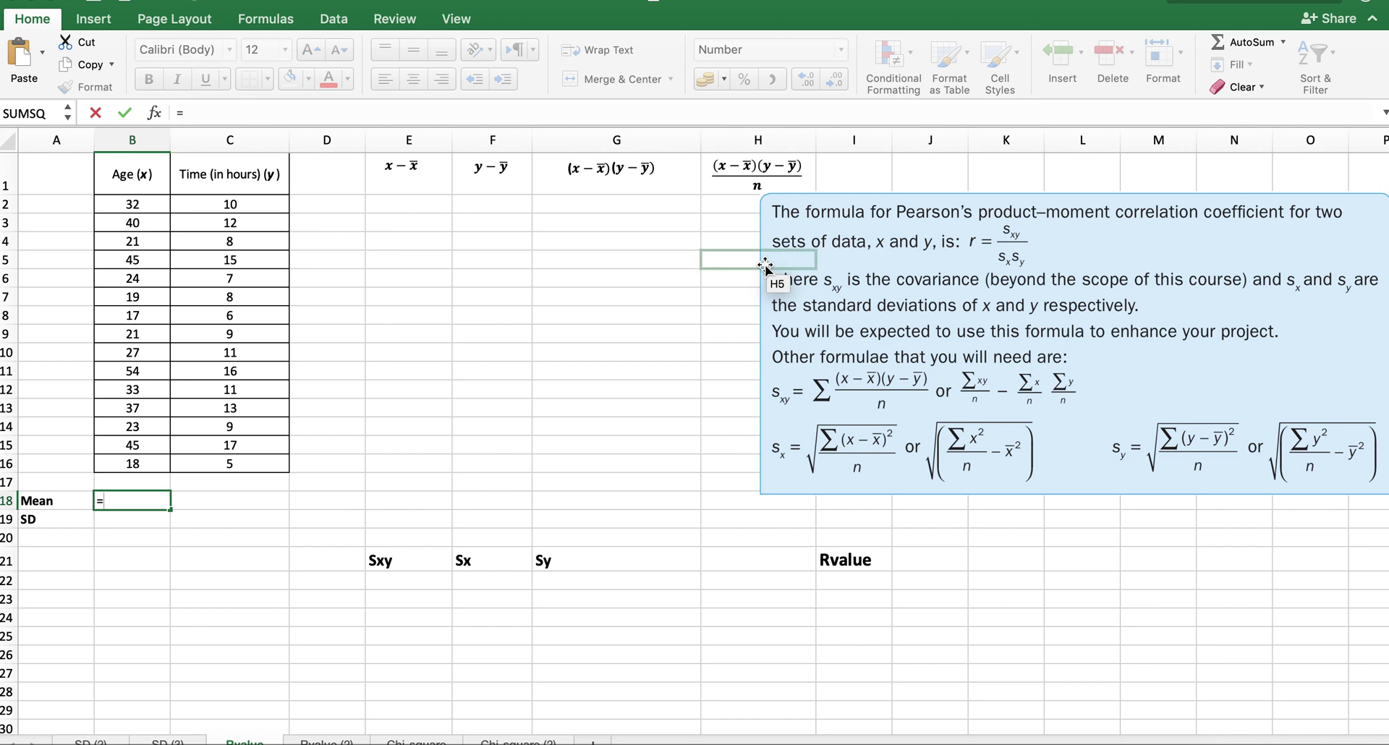
pyautogui.write('AVERAGE(')
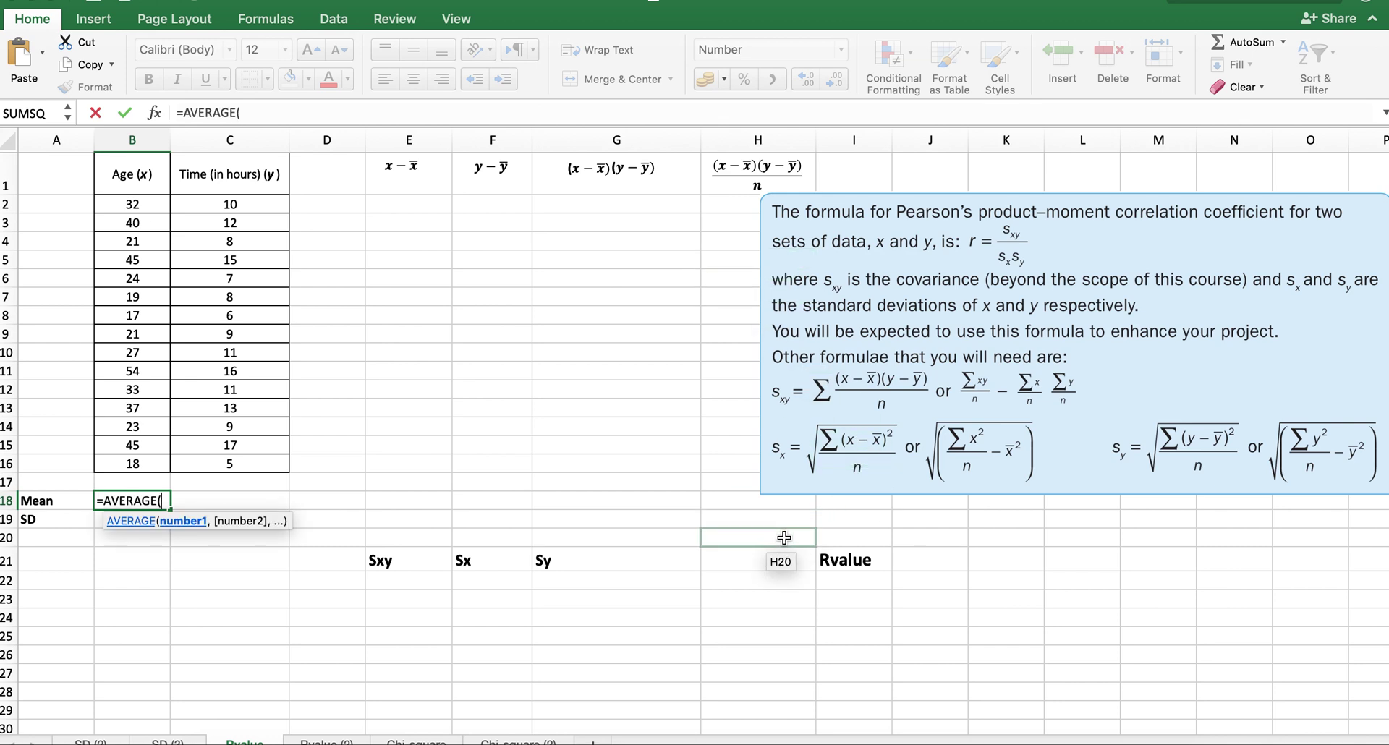
pyautogui.moveTo(144, 202); pyautogui.dragTo(137, 463)
pyautogui.write(')')
pyautogui.press('Return')
# Enter =AVERAGE(C2:C16) in C18 for the time mean of 10.467
pyautogui.click(273, 500)
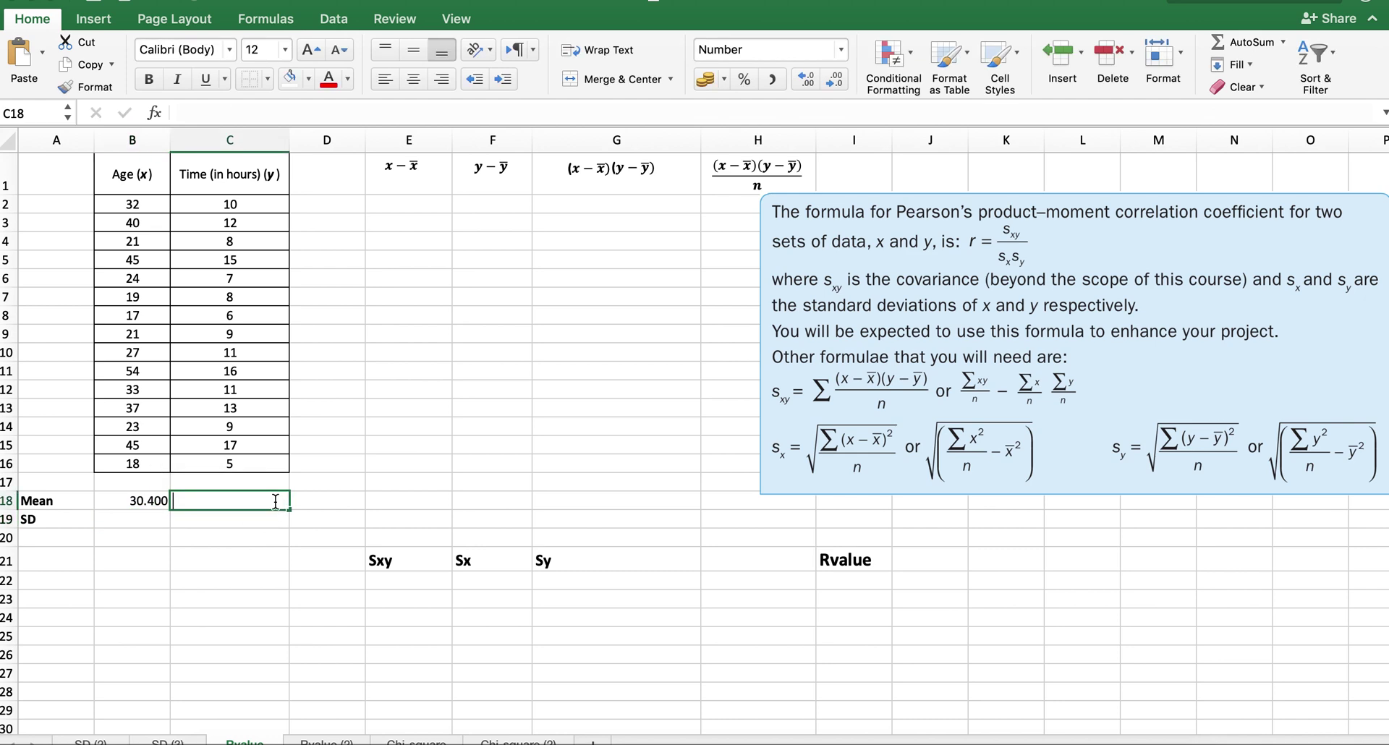
pyautogui.write('=AVERAGE(')
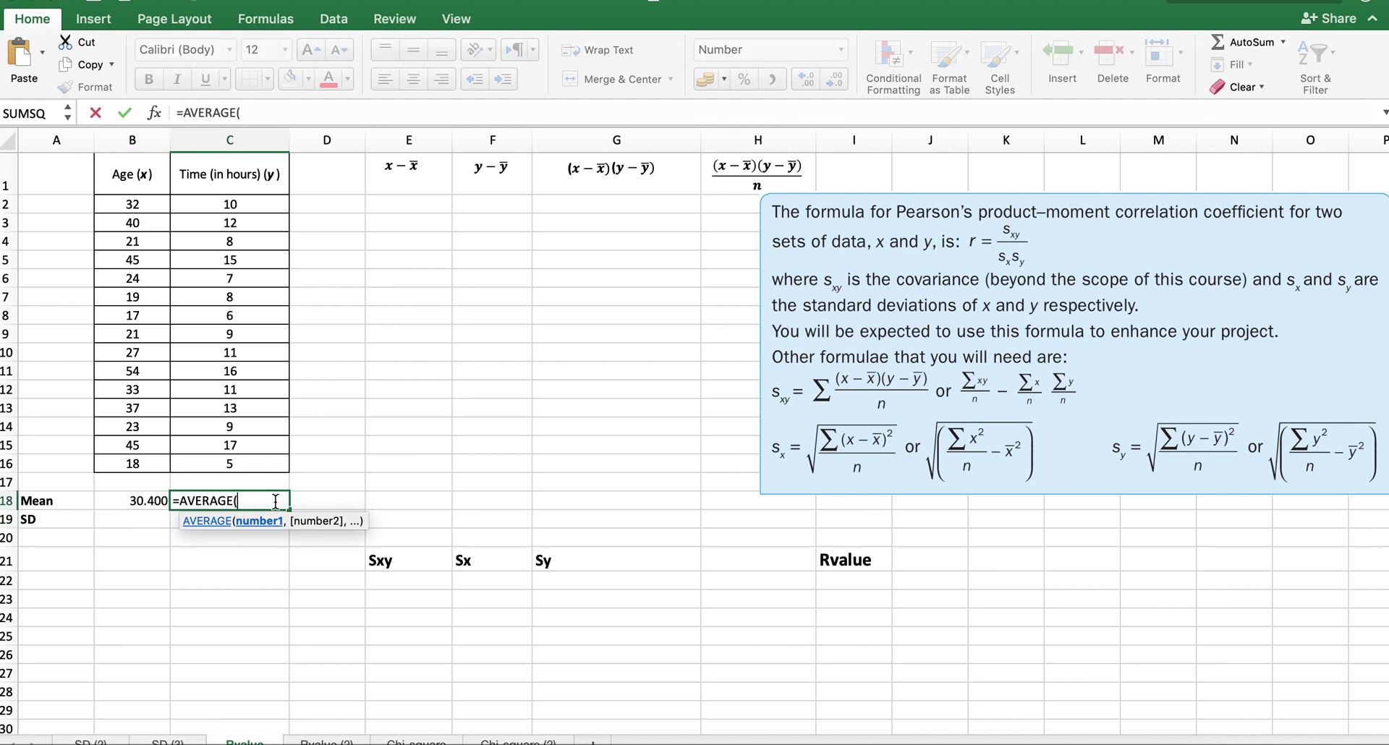
pyautogui.moveTo(239, 204); pyautogui.dragTo(246, 469)
pyautogui.press('Return')
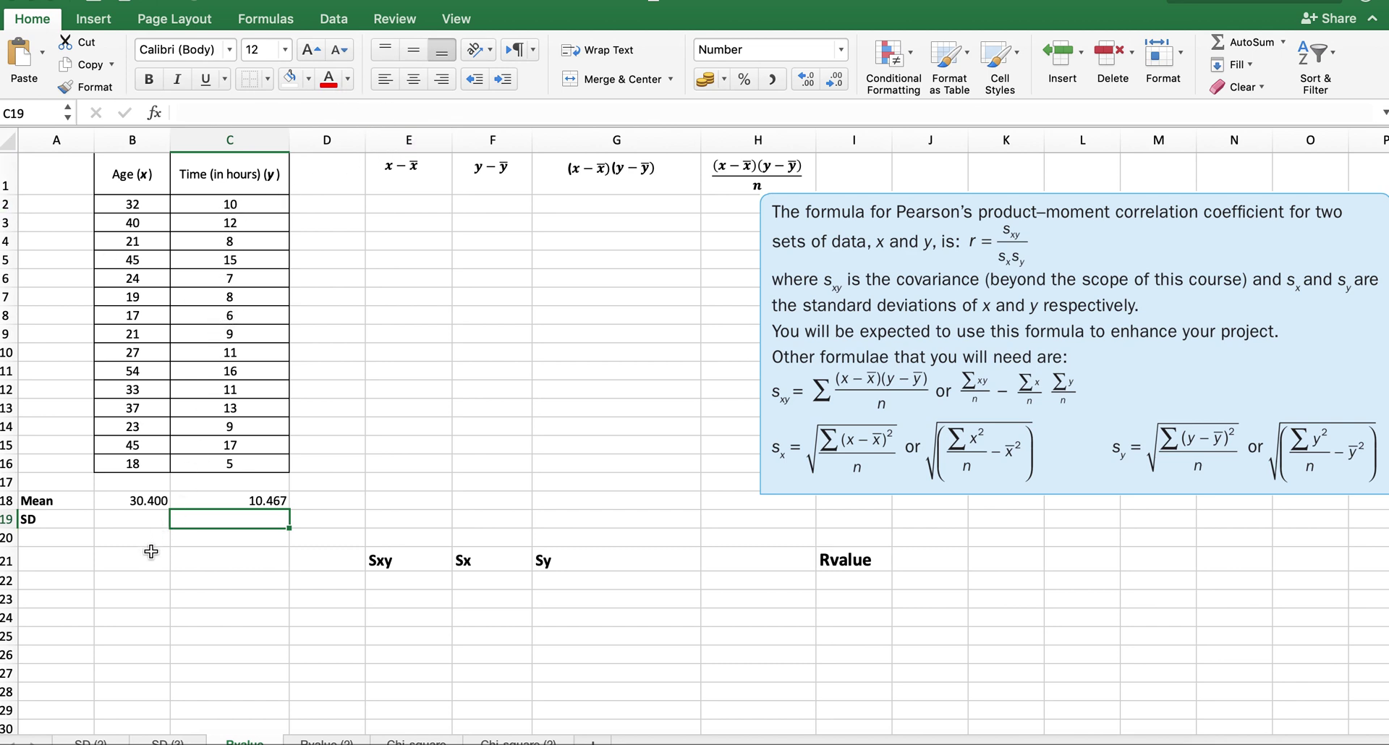
# Enter =STDEV.P(B2:B16) in B19 for the age standard deviation 11.182
pyautogui.click(148, 521)
pyautogui.write('=')
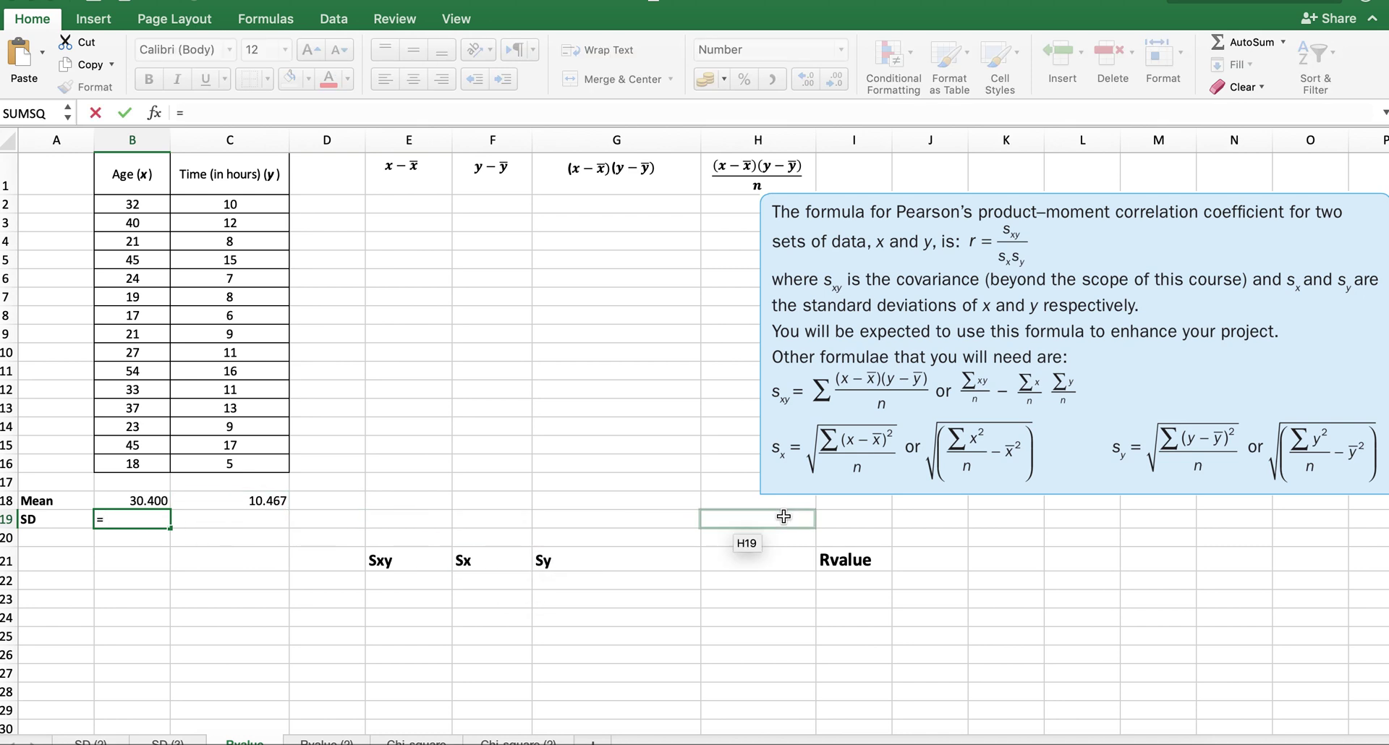
pyautogui.write('STDEV.P(')
pyautogui.moveTo(150, 209); pyautogui.dragTo(160, 470)
pyautogui.write(')')
pyautogui.press('Return')
# Enter =STDEV.P(C2:C16) in C19 for the time standard deviation 3.481
pyautogui.click(264, 519)
pyautogui.write('=STDEV(')
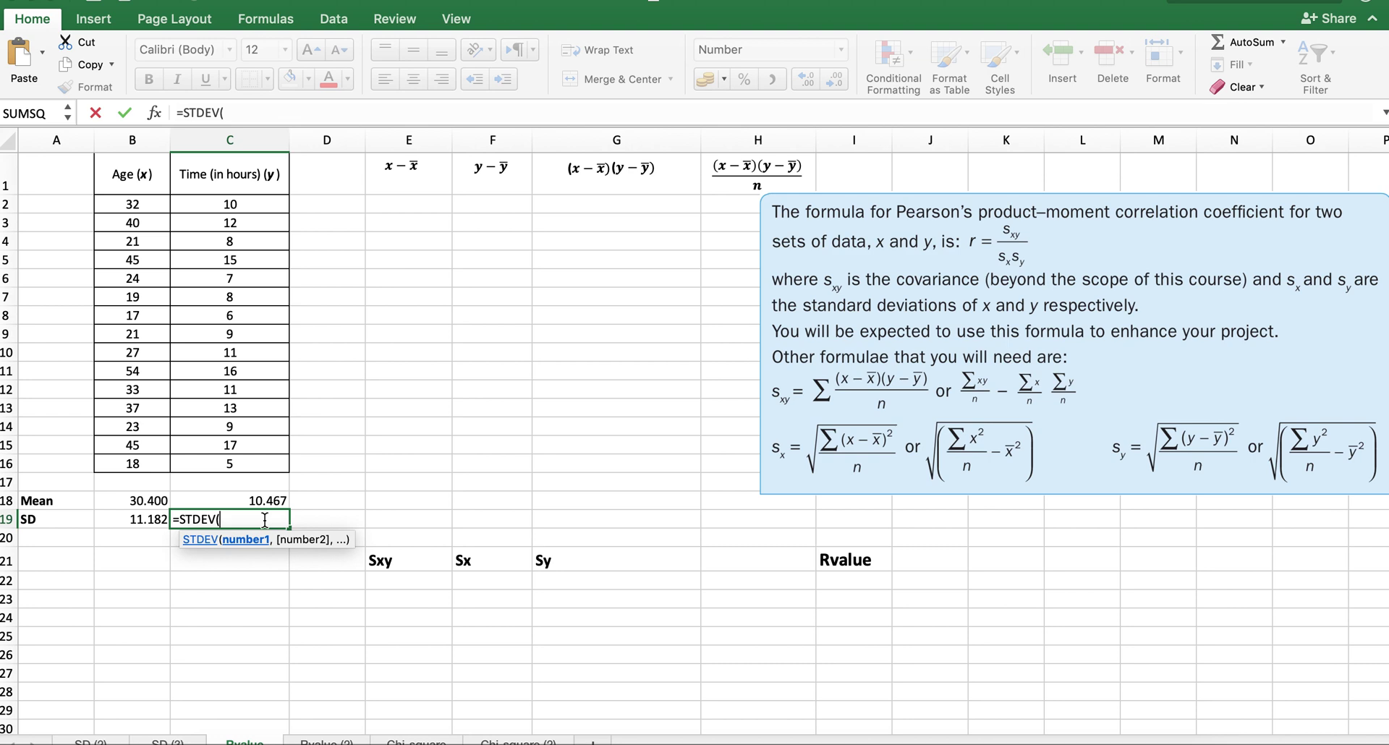
pyautogui.press('BackSpace')
pyautogui.write('.P(')
pyautogui.moveTo(258, 202); pyautogui.dragTo(258, 460)
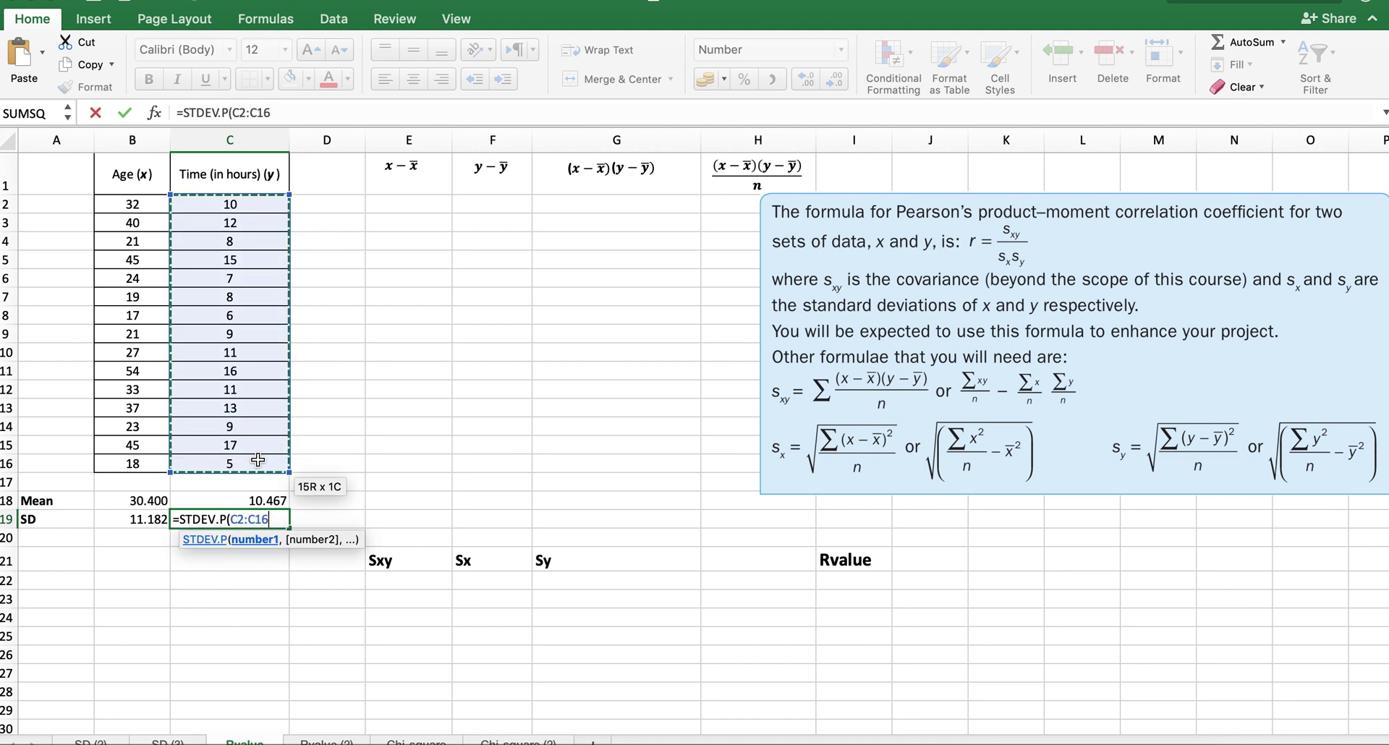
pyautogui.write(')')
pyautogui.press('Return')
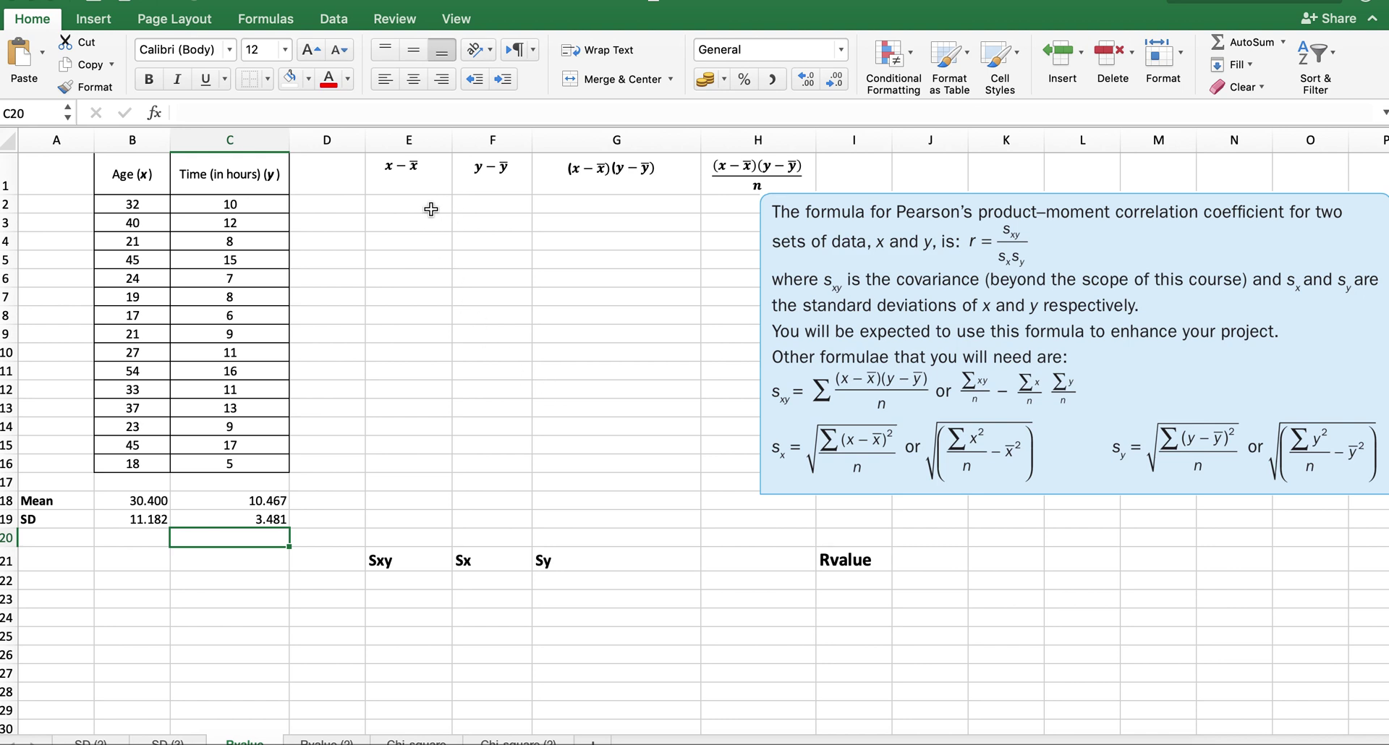
# Enlarge the formula picture and push it up to row 1, from column I onward
pyautogui.click(952, 335)
pyautogui.moveTo(760, 494); pyautogui.dragTo(869, 459)
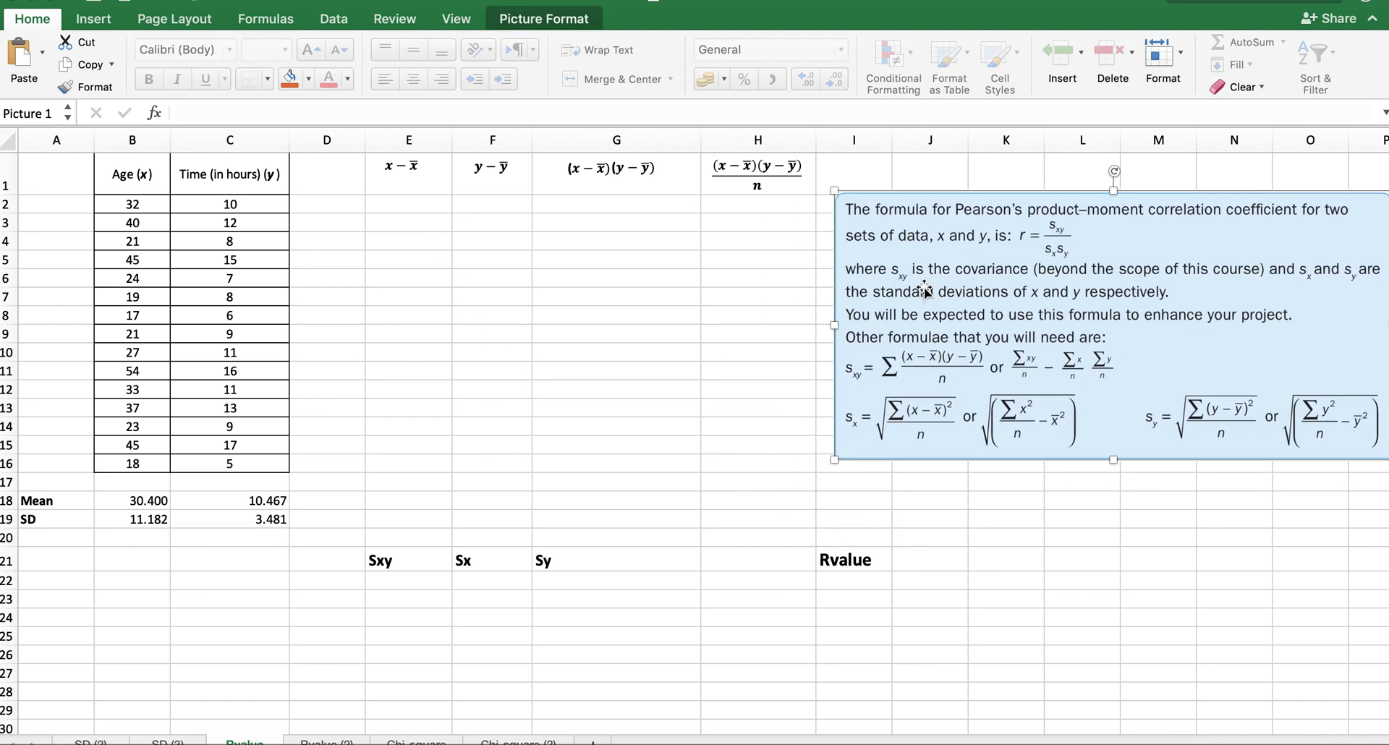
pyautogui.moveTo(414, 205); pyautogui.dragTo(714, 470)
pyautogui.click(407, 197)
pyautogui.write('=')
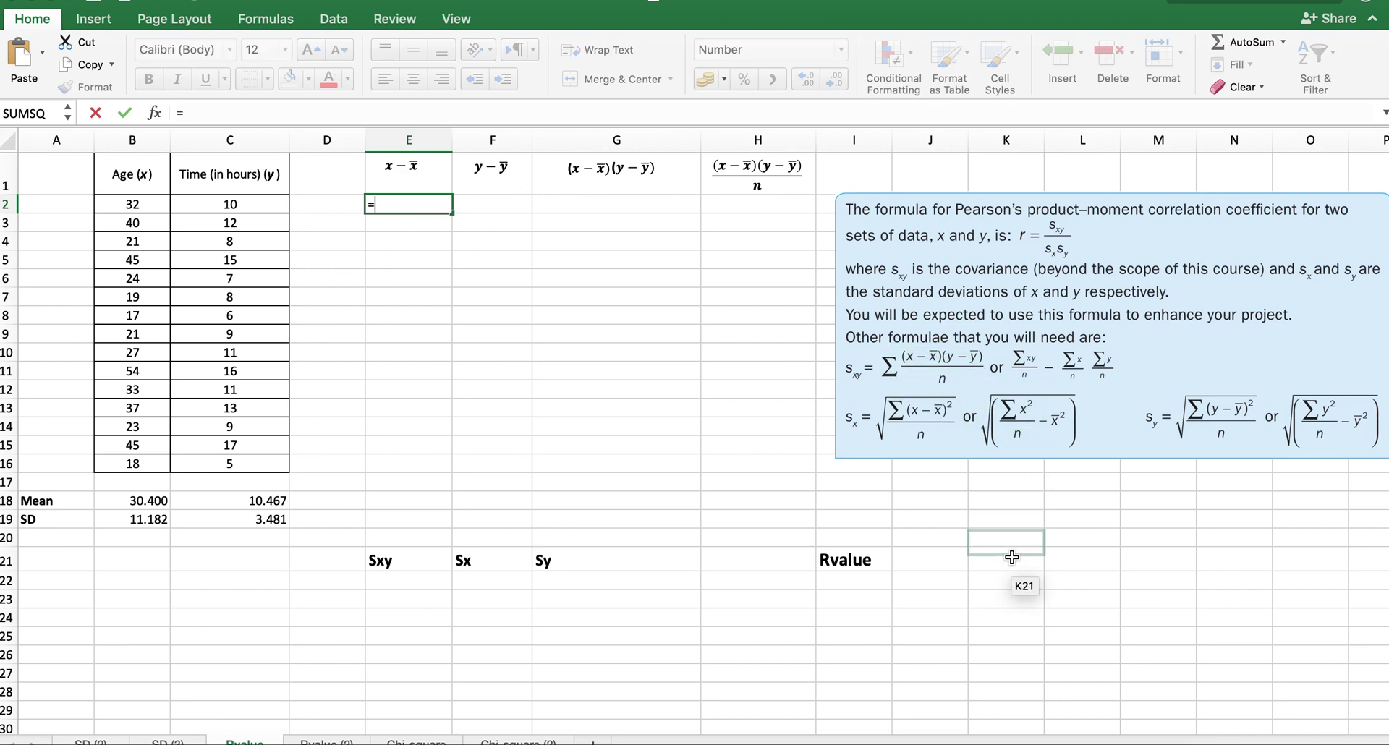
pyautogui.click(1001, 345)
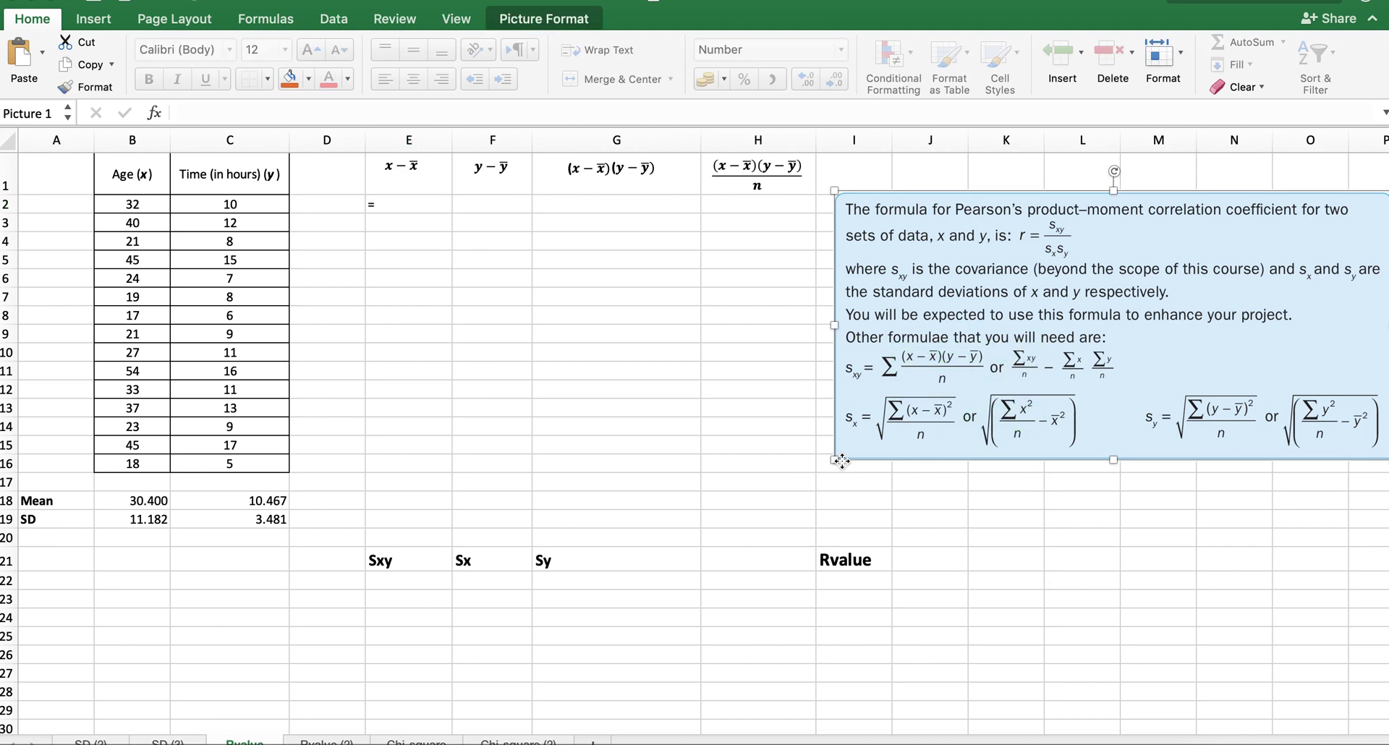
pyautogui.moveTo(818, 467); pyautogui.dragTo(941, 440)
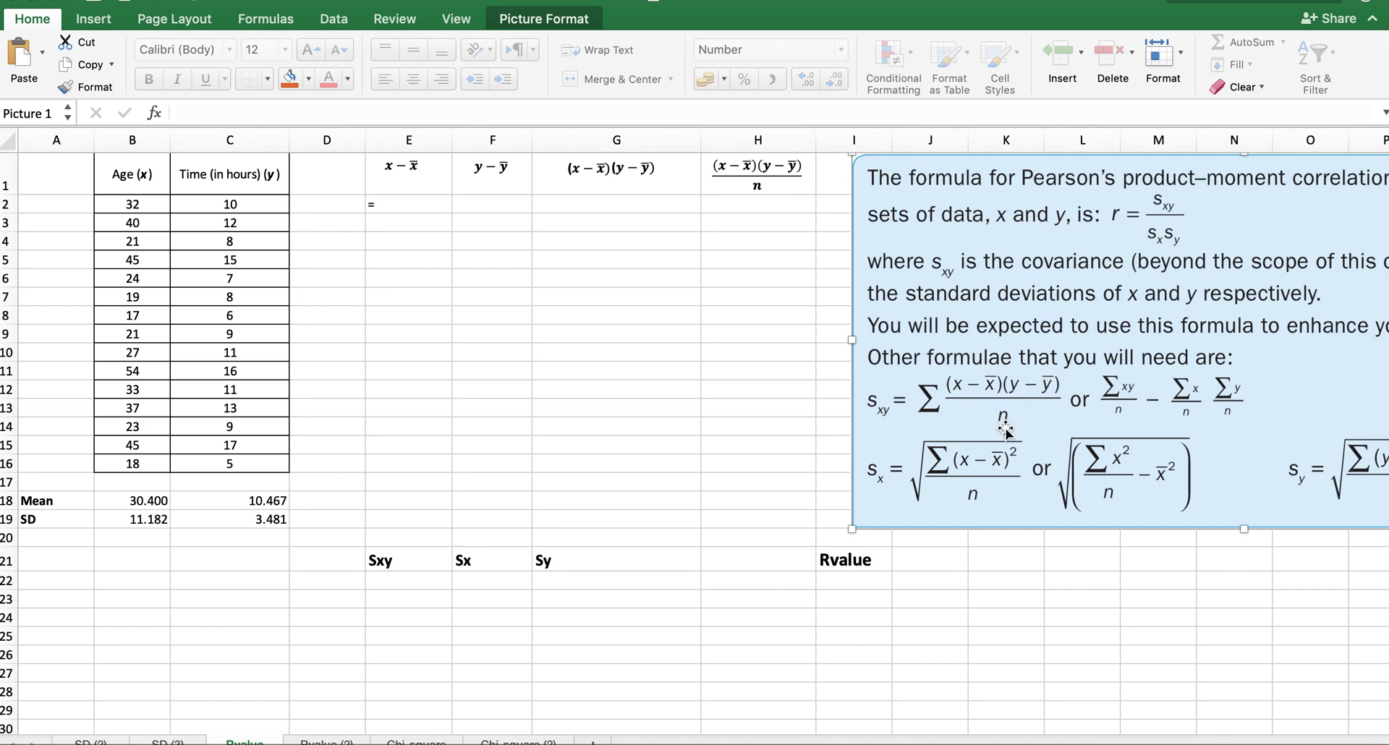
# Enter =B2-$B$18 in E2 for the first age deviation
pyautogui.click(415, 206)
pyautogui.doubleClick(415, 206)
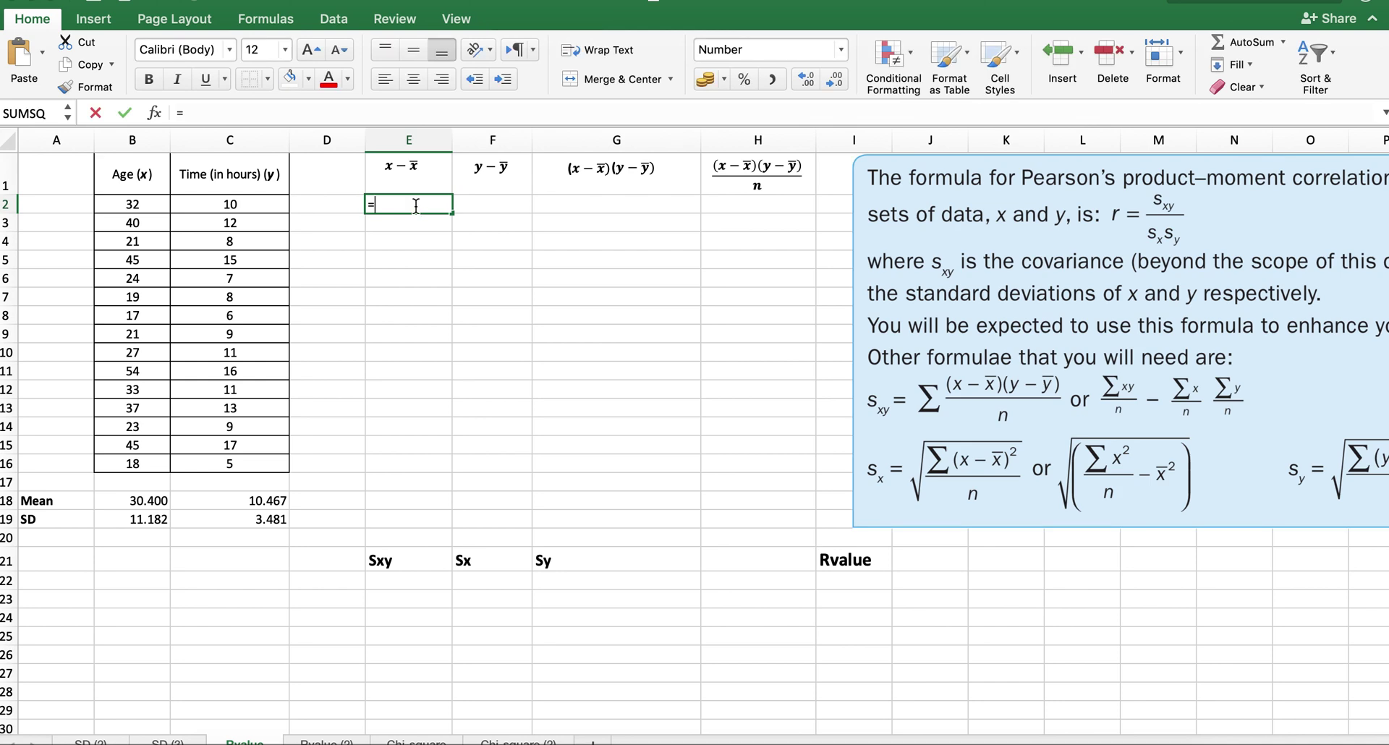
pyautogui.click(132, 204)
pyautogui.write('-')
pyautogui.click(158, 504)
pyautogui.press('Return')
pyautogui.click(405, 205)
pyautogui.click(208, 114)
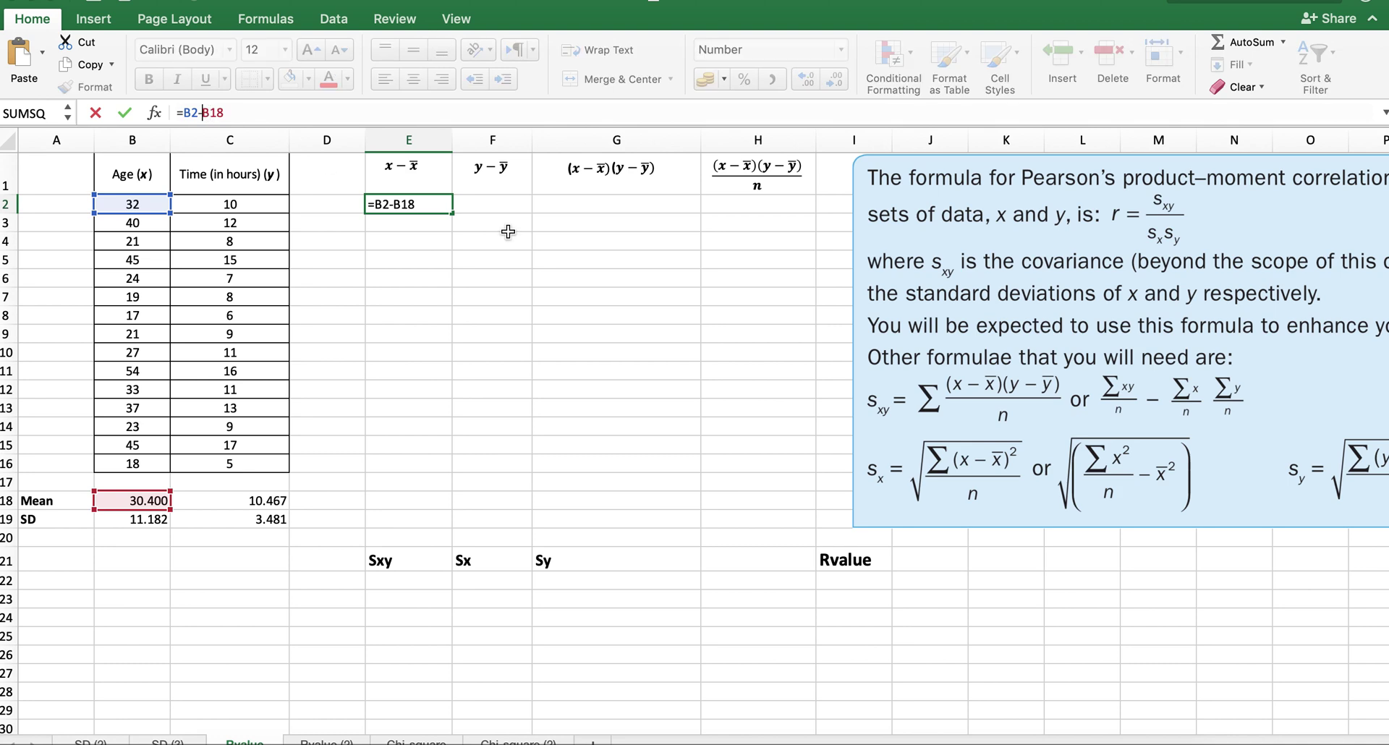
pyautogui.write('$')
pyautogui.press('Right')
pyautogui.write('$')
pyautogui.press('Return')
# Fill the age deviation formula down E2:E16 and check E9's references
pyautogui.click(409, 204)
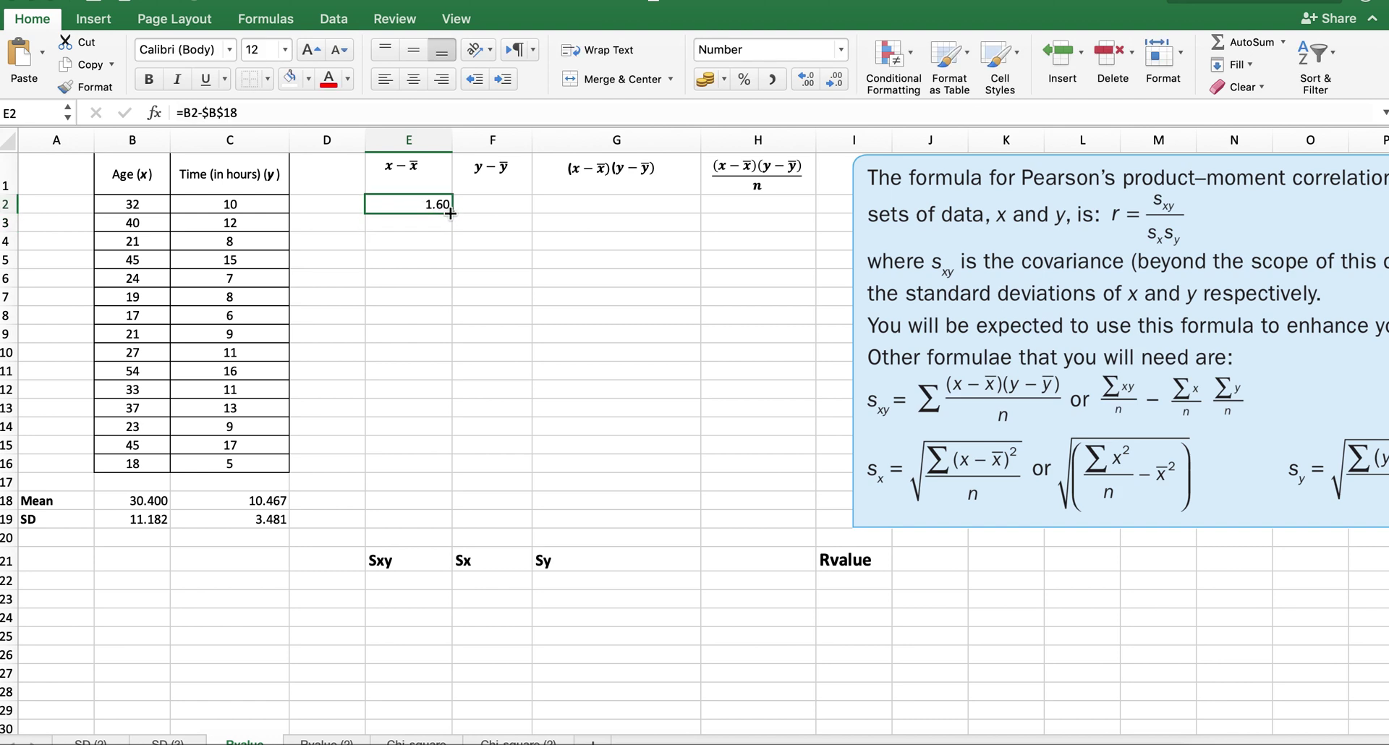
pyautogui.moveTo(453, 214); pyautogui.dragTo(448, 465)
pyautogui.click(437, 335)
pyautogui.doubleClick(437, 335)
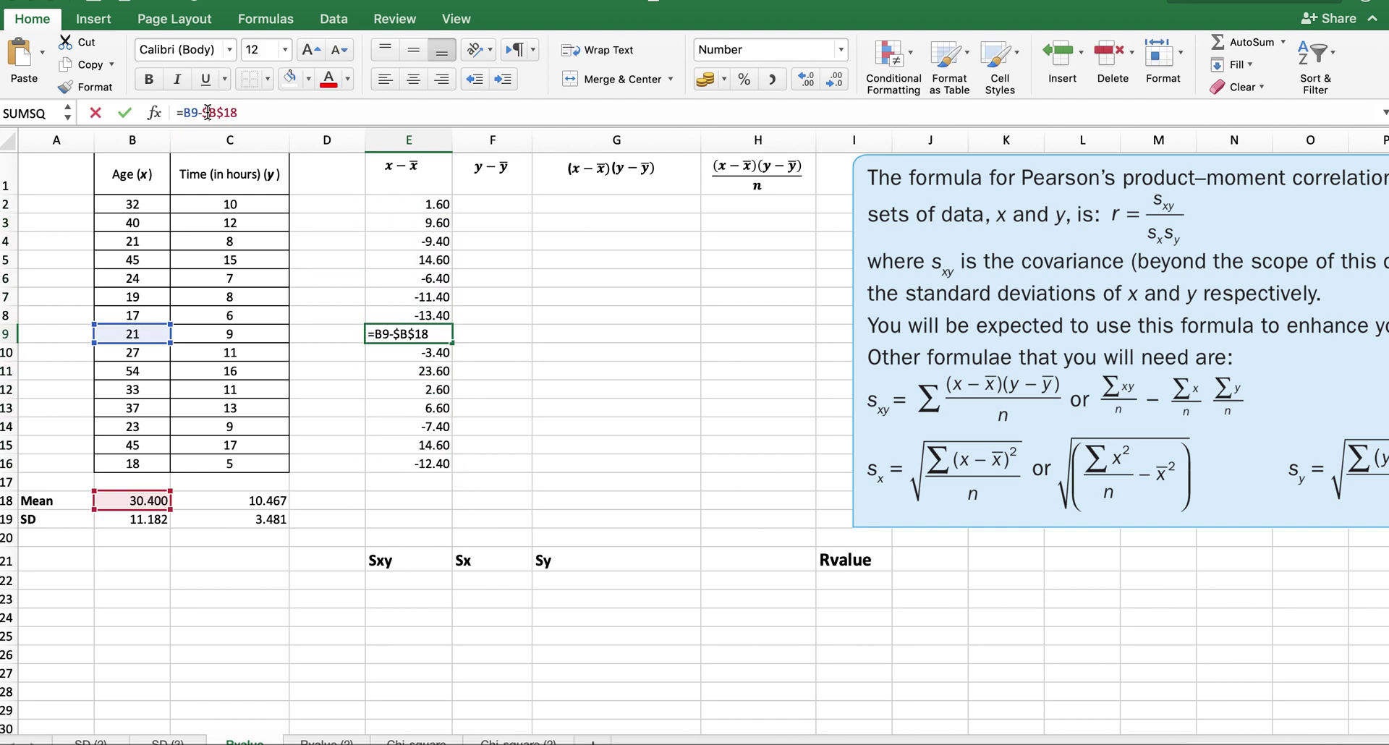
# Enter =C2-$C$18 in F2 and fill it down to F16
pyautogui.click(500, 204)
pyautogui.write('=')
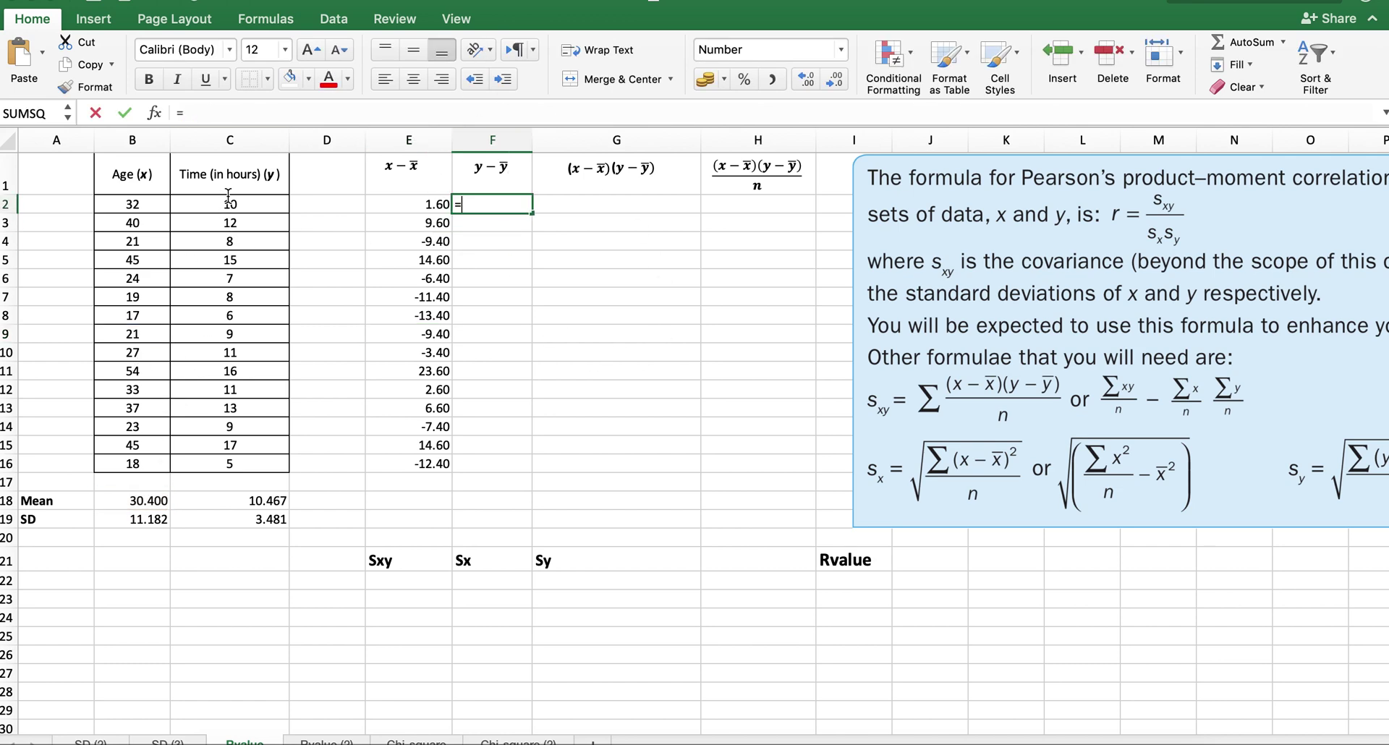
pyautogui.click(229, 203)
pyautogui.write('-')
pyautogui.click(250, 500)
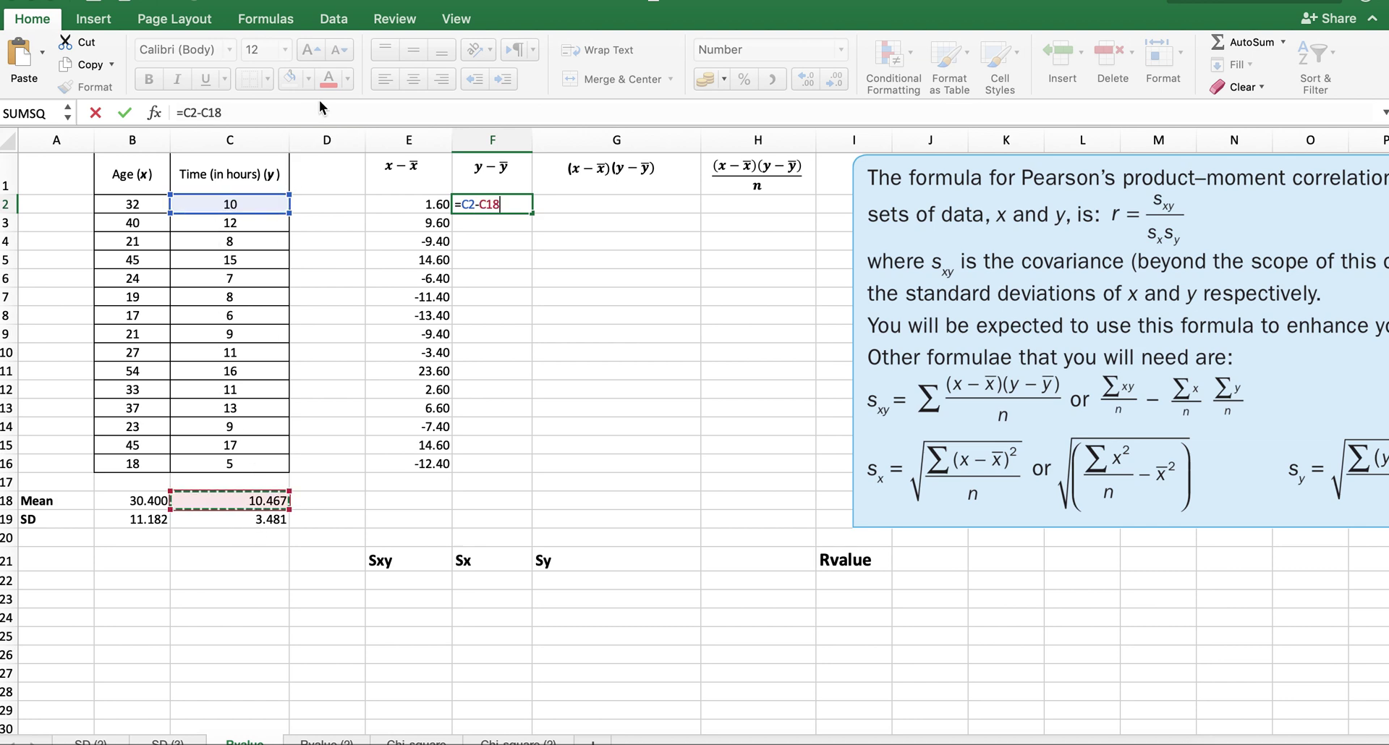
pyautogui.click(201, 112)
pyautogui.write('$')
pyautogui.press('Right')
pyautogui.write('$')
pyautogui.press('Return')
pyautogui.click(517, 205)
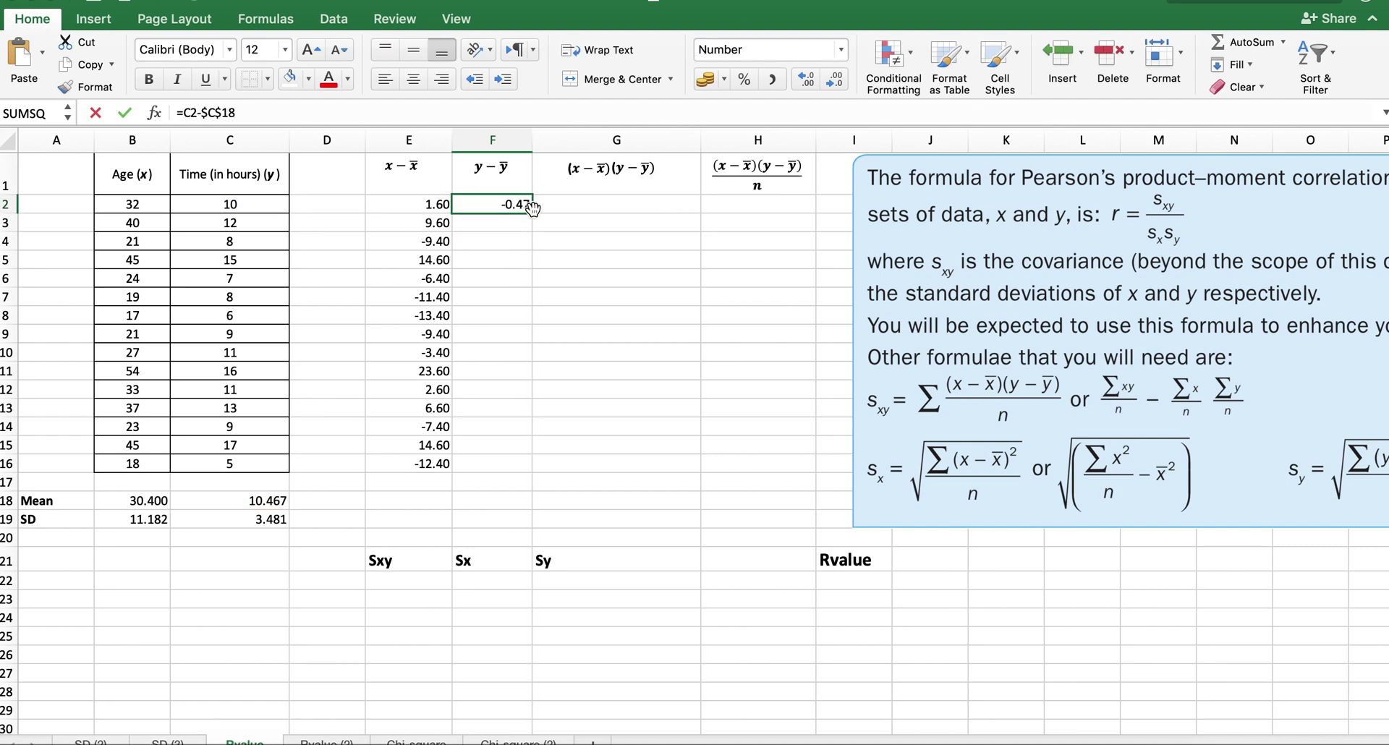
pyautogui.moveTo(532, 213); pyautogui.dragTo(530, 473)
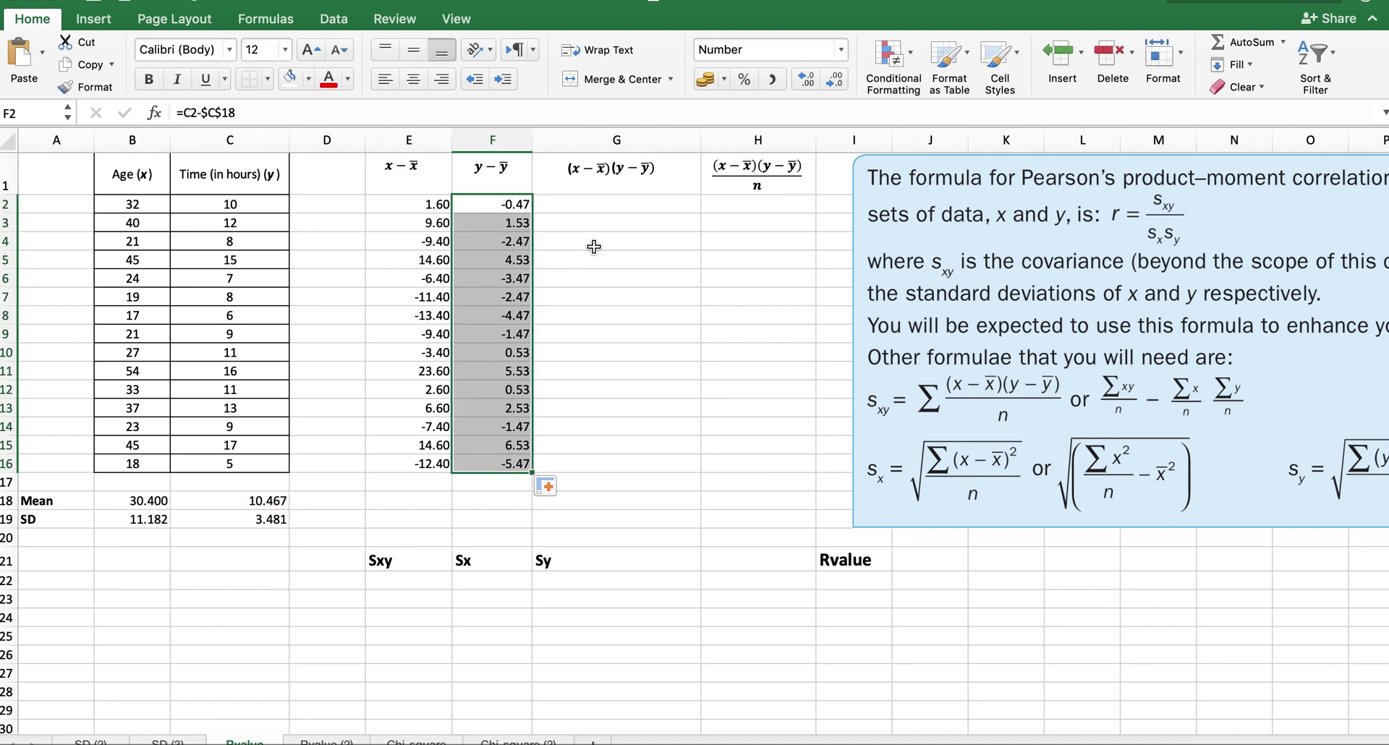
# Start the product formula in G2 referencing E2
pyautogui.click(623, 206)
pyautogui.write('=')
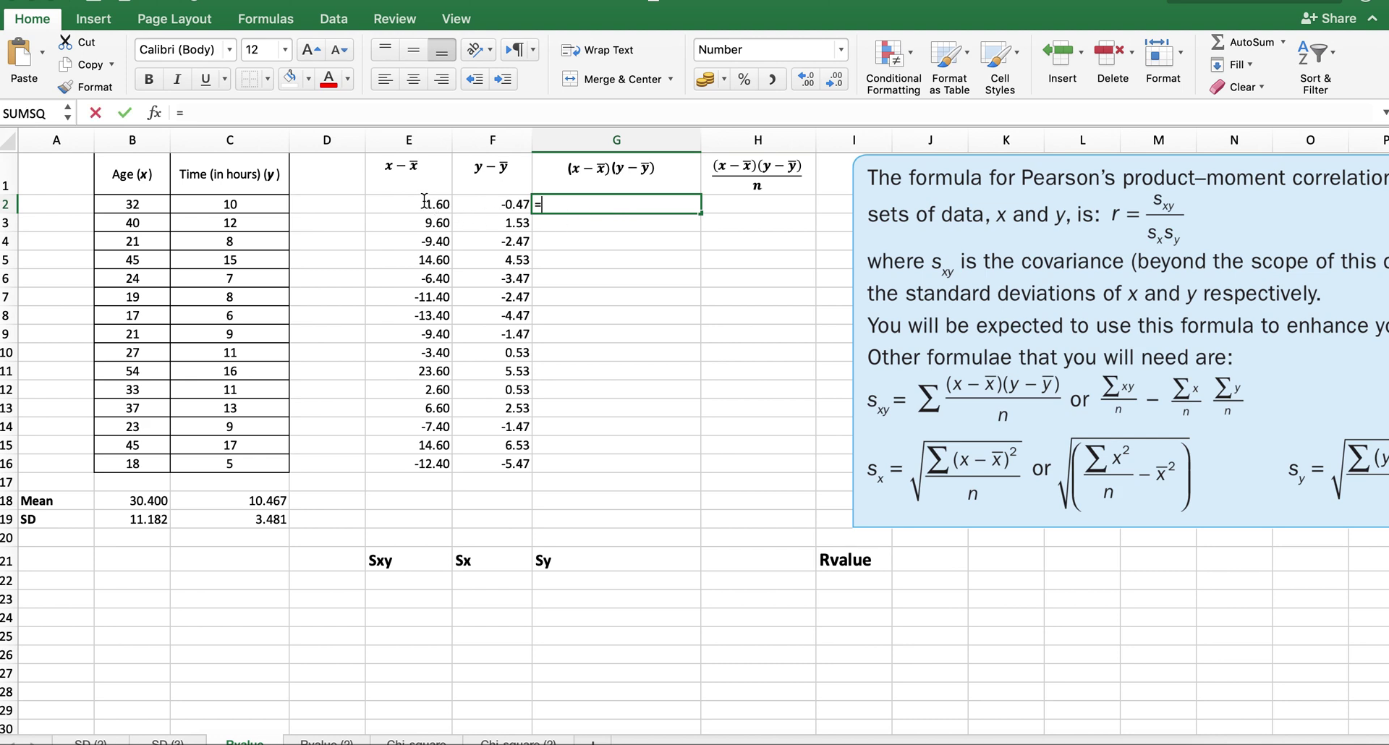
pyautogui.click(423, 201)
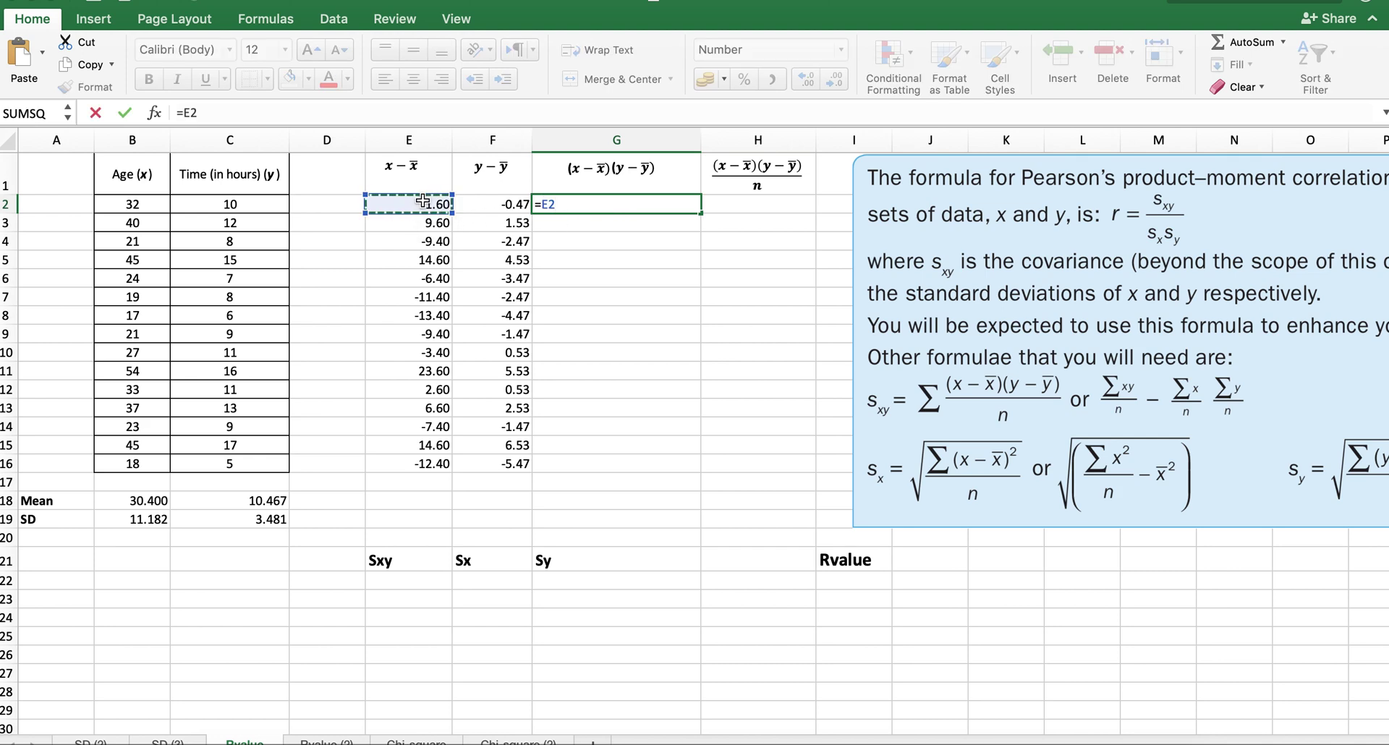
# Complete =E2*F2 in G2 and fill it down to G16
pyautogui.write('*')
pyautogui.click(485, 206)
pyautogui.press('Return')
pyautogui.click(683, 205)
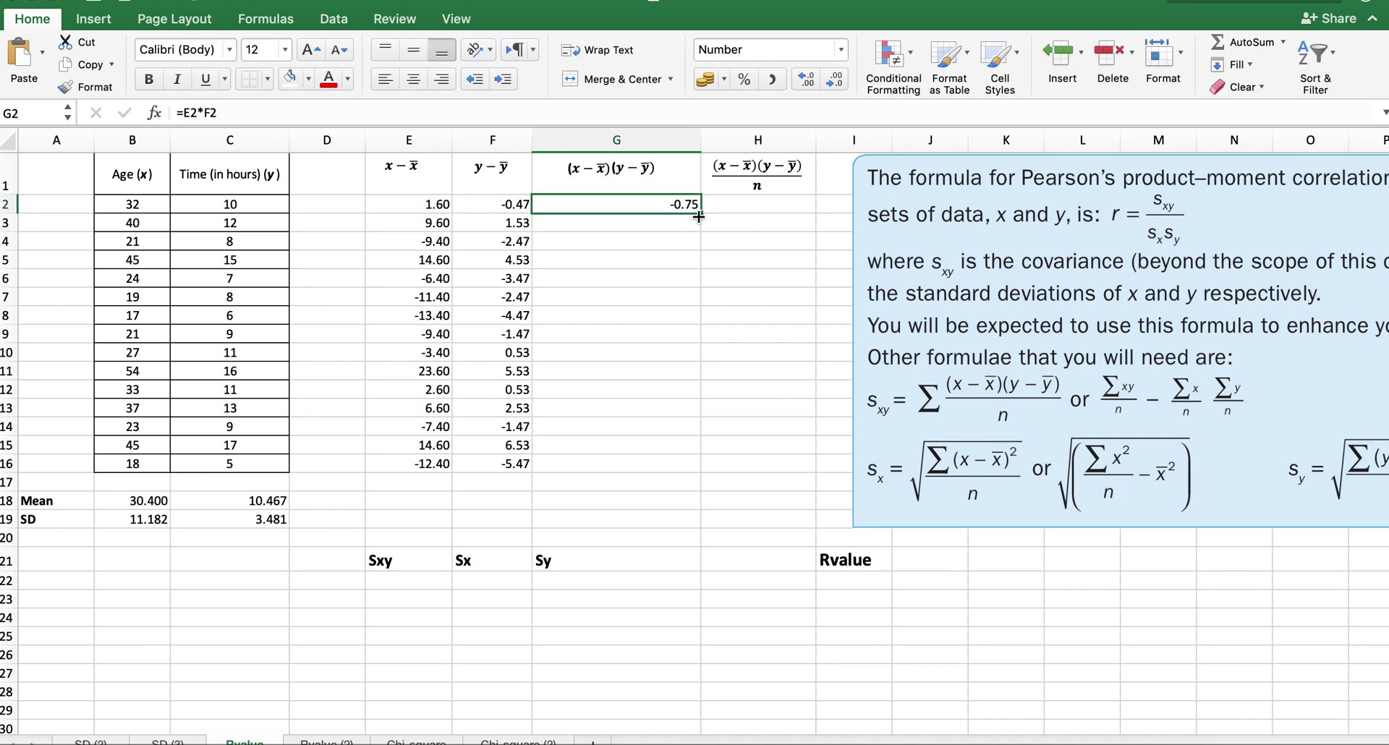
pyautogui.moveTo(698, 216); pyautogui.dragTo(699, 467)
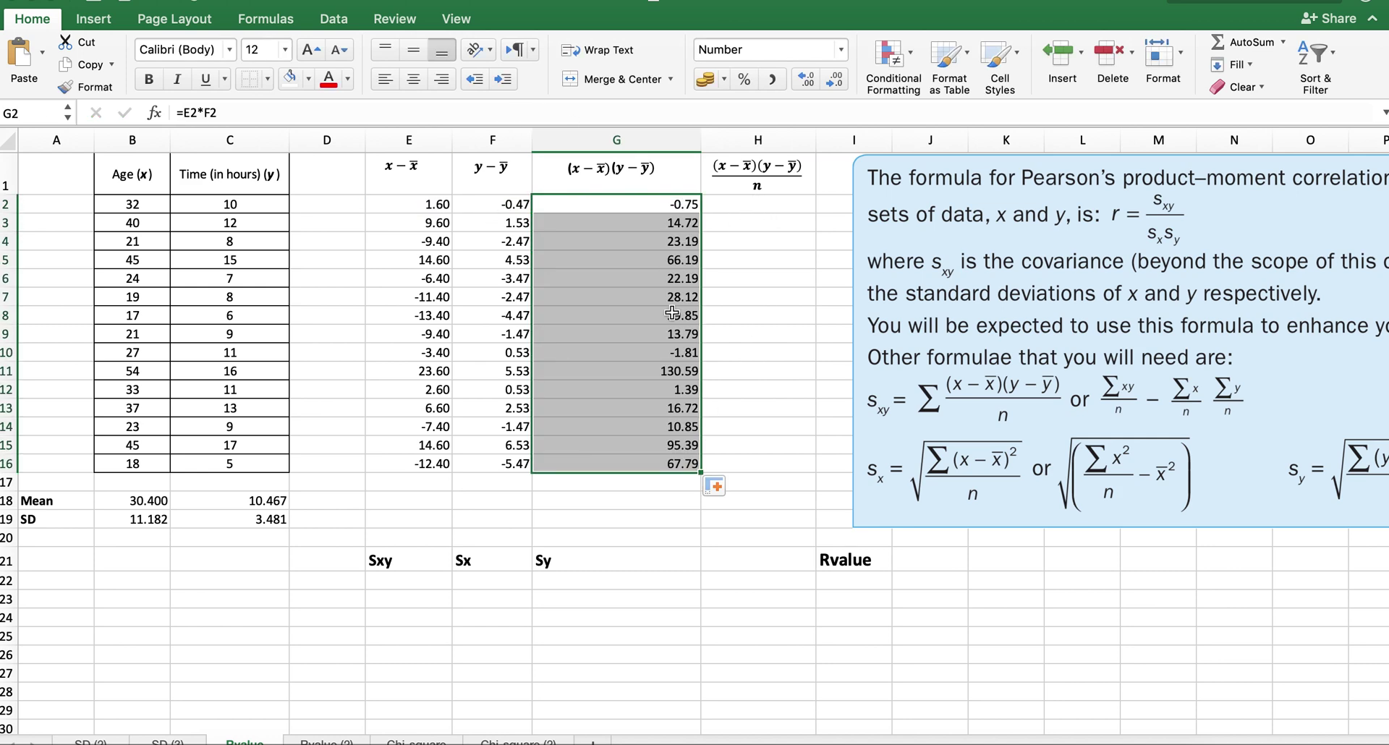
# Enter =G2/15 in H2 and fill it down to H16
pyautogui.click(792, 199)
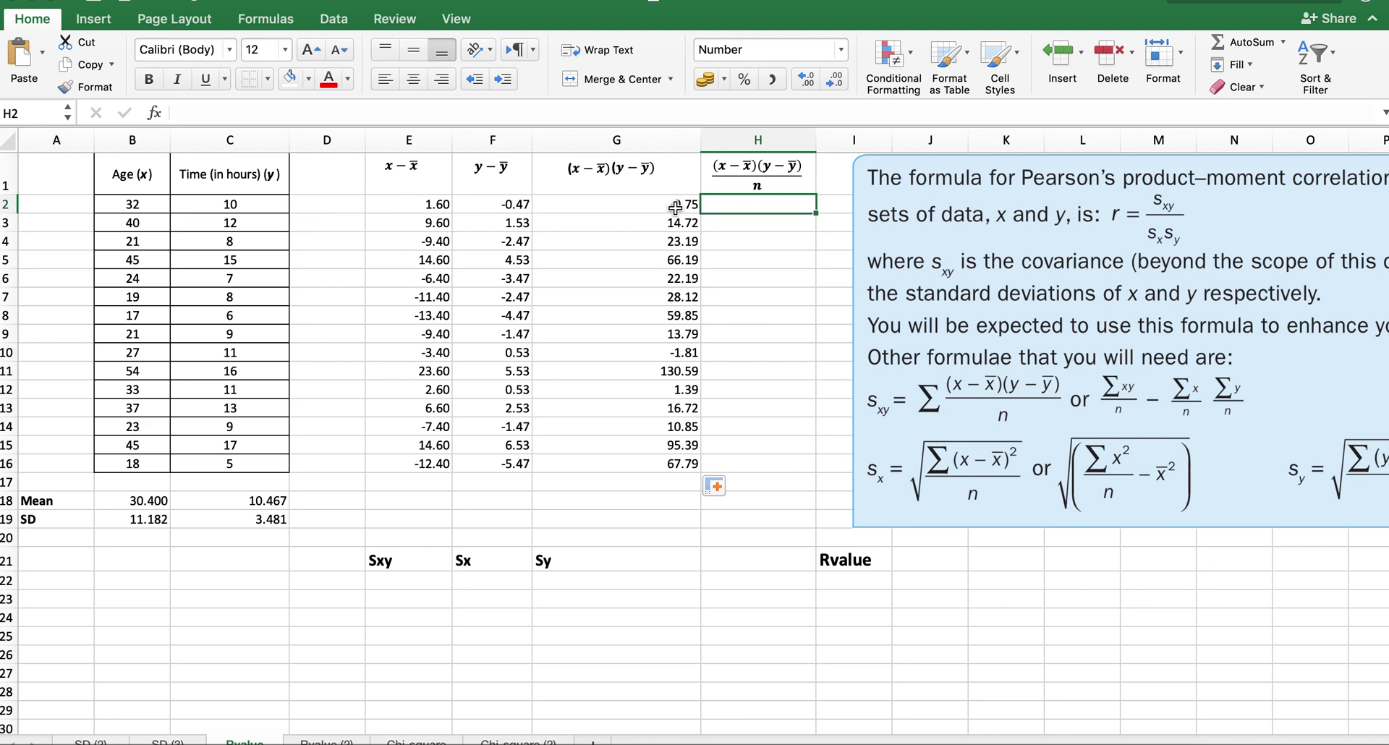
pyautogui.moveTo(664, 208); pyautogui.dragTo(409, 463)
pyautogui.click(741, 203)
pyautogui.write('=')
pyautogui.click(671, 204)
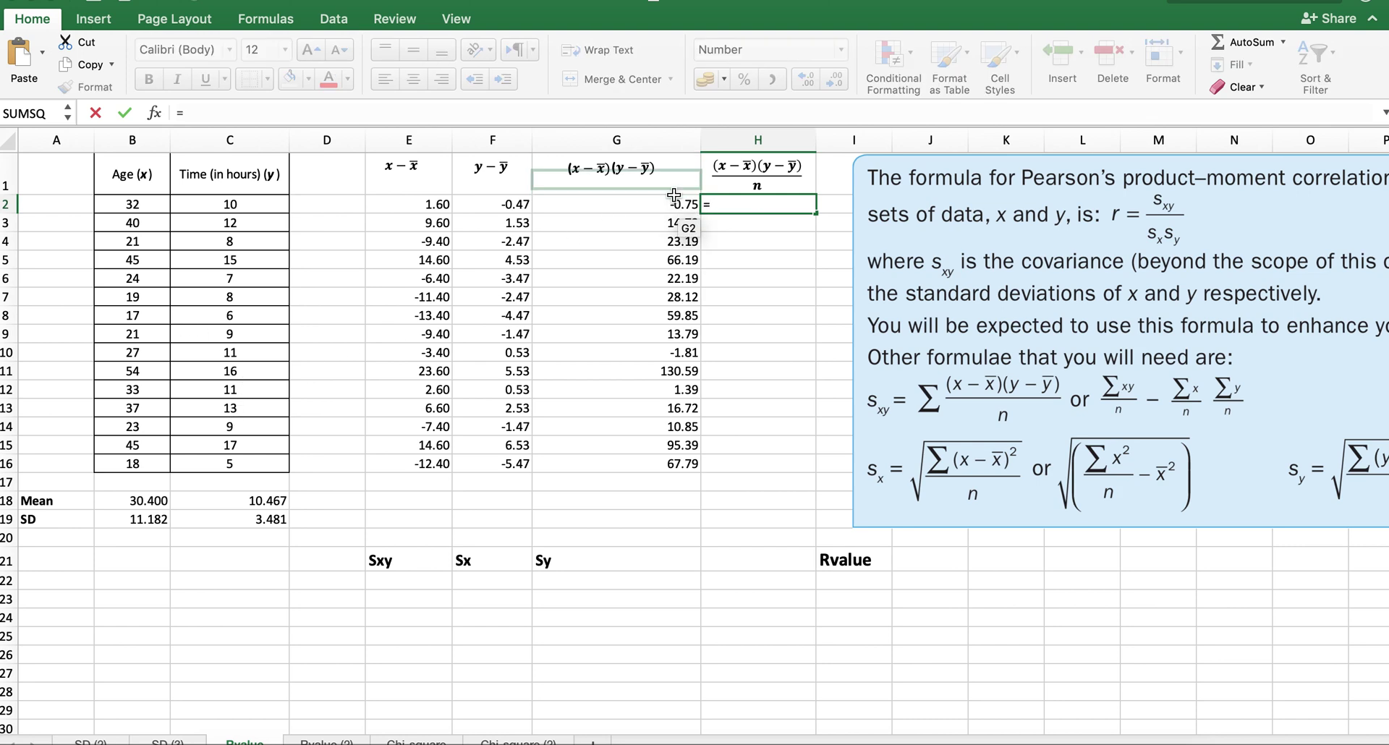
pyautogui.write('/15')
pyautogui.press('Return')
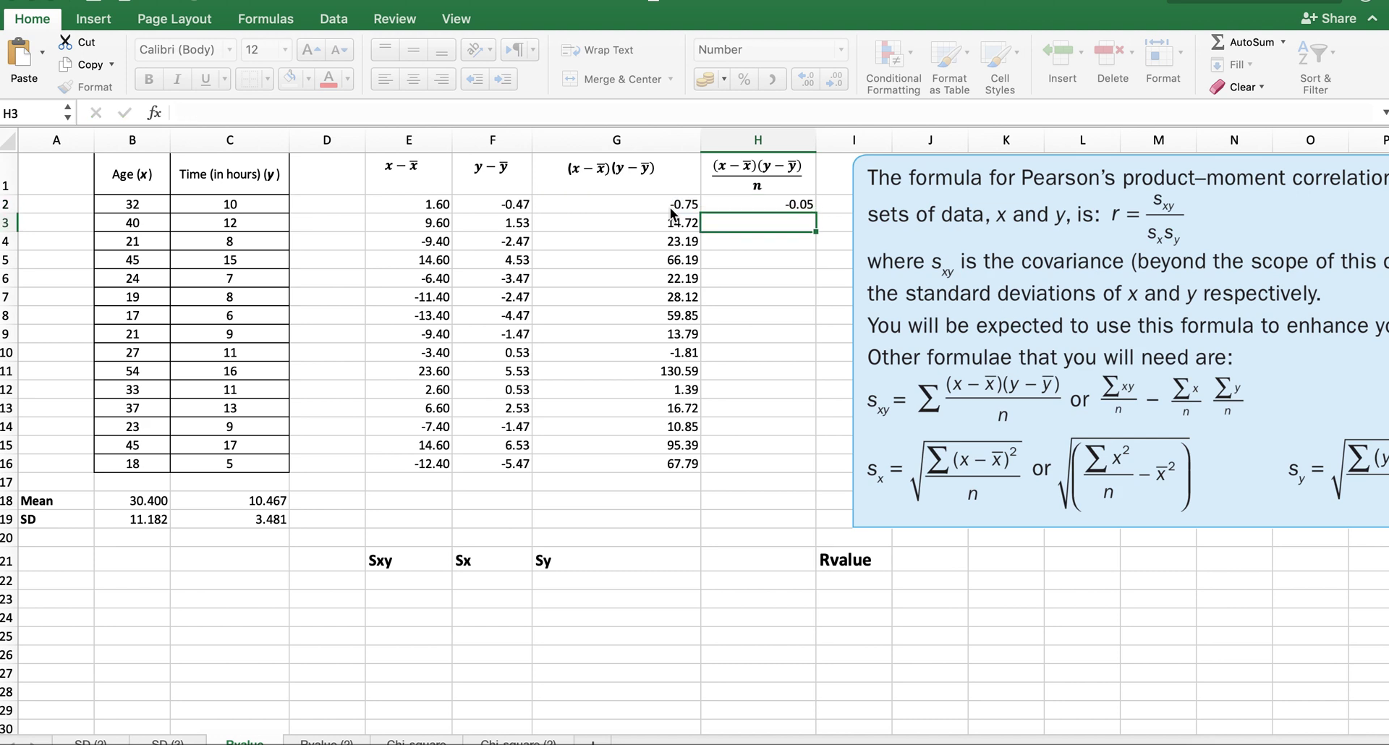
pyautogui.click(808, 205)
pyautogui.moveTo(820, 221); pyautogui.dragTo(803, 468)
# Center the values in E2:H16
pyautogui.moveTo(810, 206); pyautogui.dragTo(397, 467)
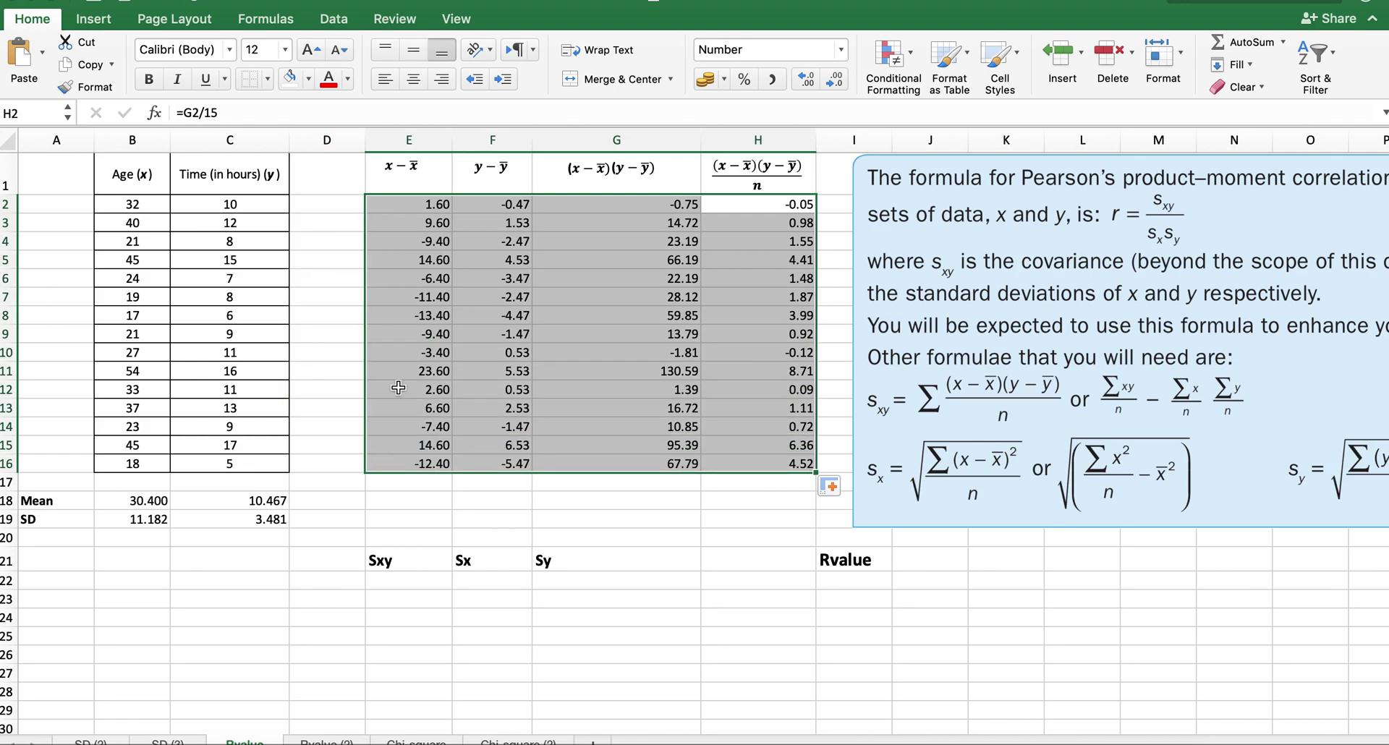
pyautogui.click(415, 79)
pyautogui.click(719, 541)
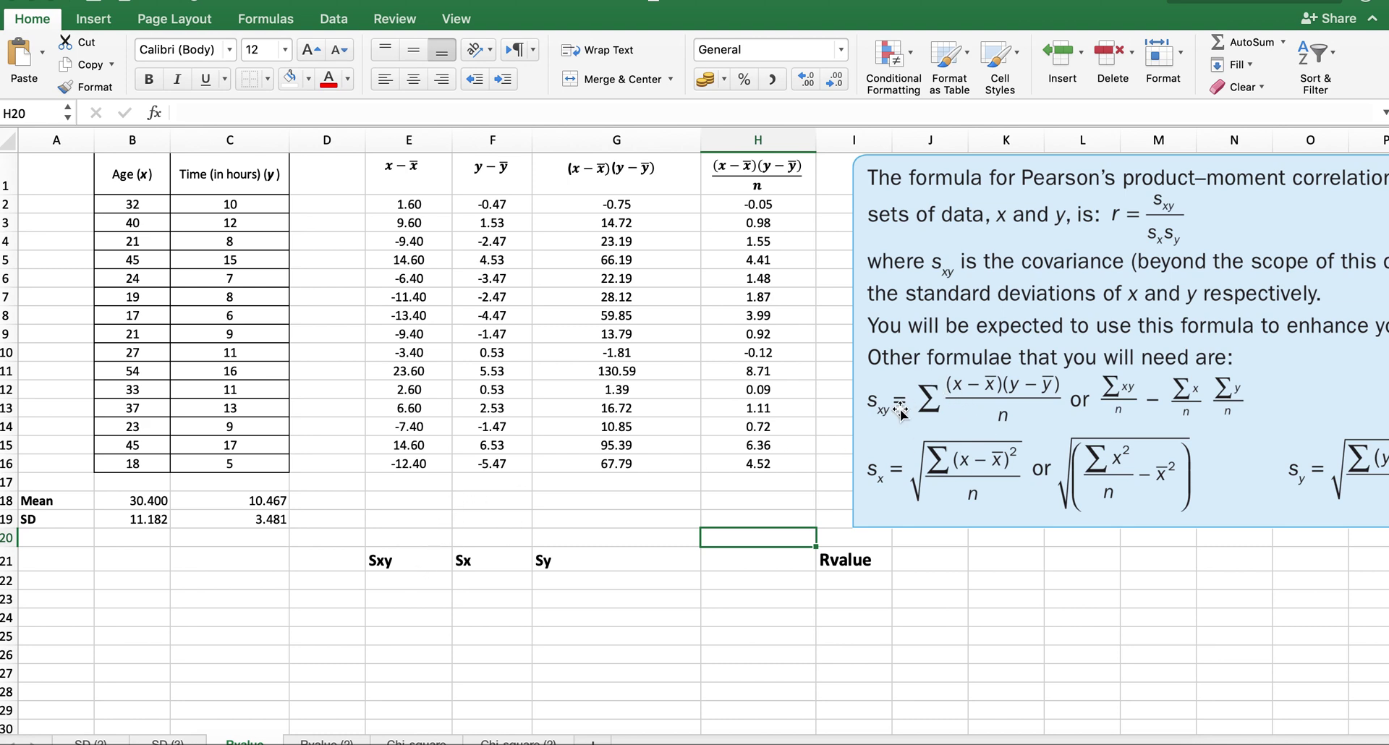
# Enter =SUM(H2:H16) in E22 for Sxy of 36.55
pyautogui.click(439, 575)
pyautogui.write('=SUM(')
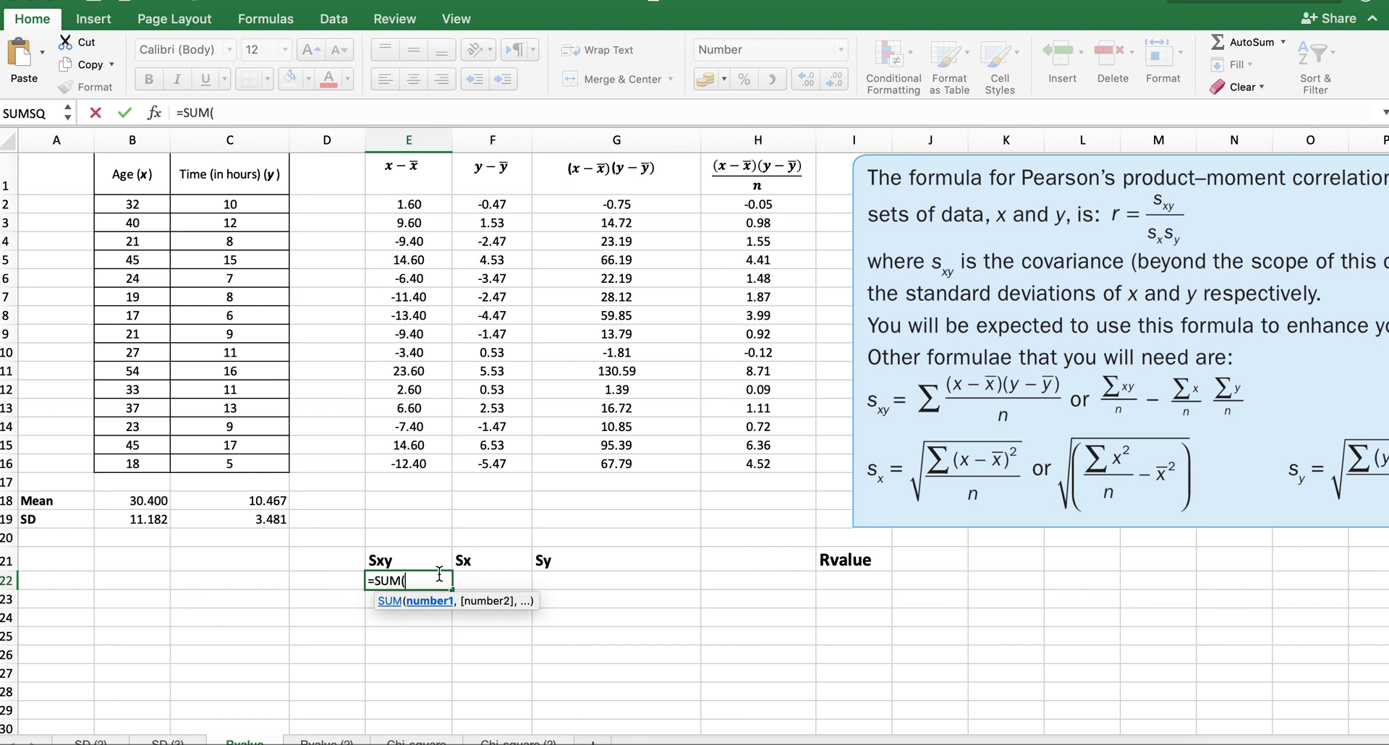
pyautogui.moveTo(755, 205); pyautogui.dragTo(750, 455)
pyautogui.write(')')
pyautogui.press('Return')
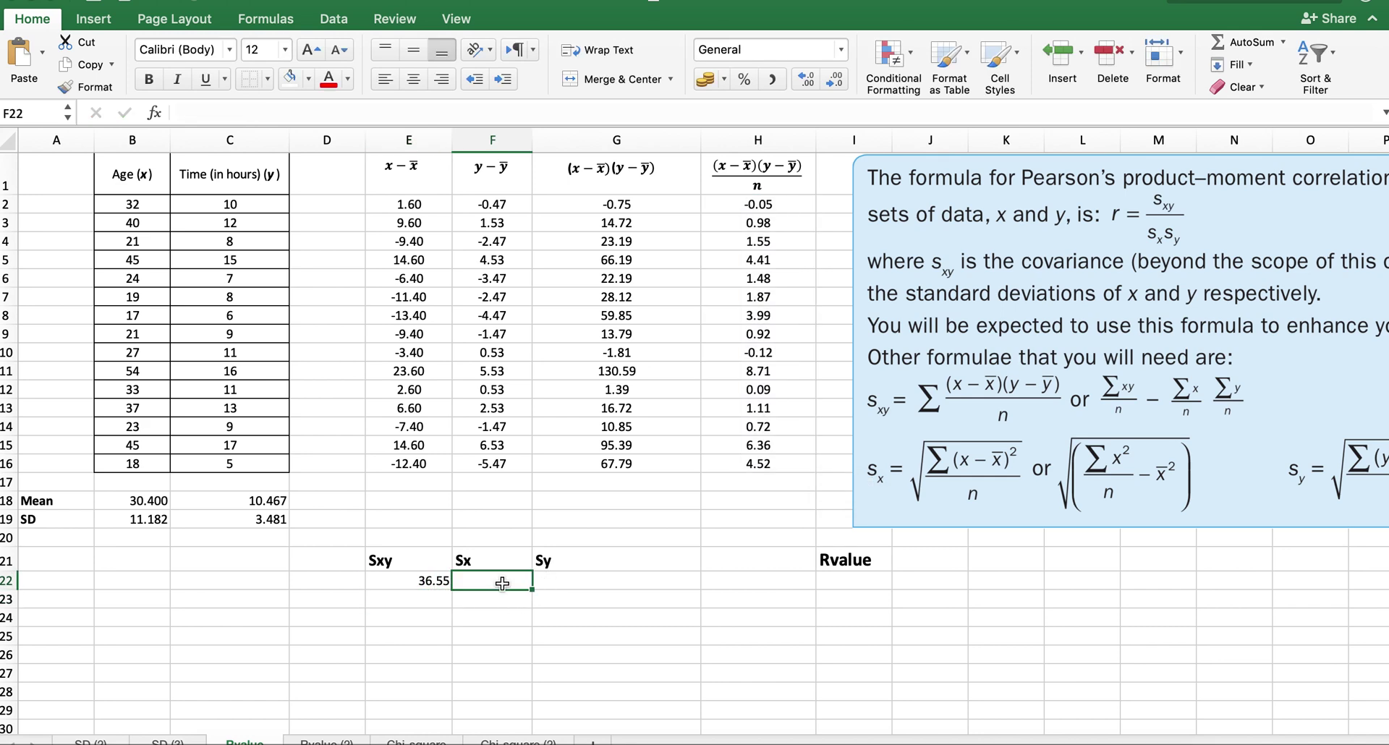
# Copy the age standard deviation from B19 into F22 as a plain value (11.1821286)
pyautogui.click(152, 518)
pyautogui.press('super+c')
pyautogui.click(481, 577)
pyautogui.press('super+v')
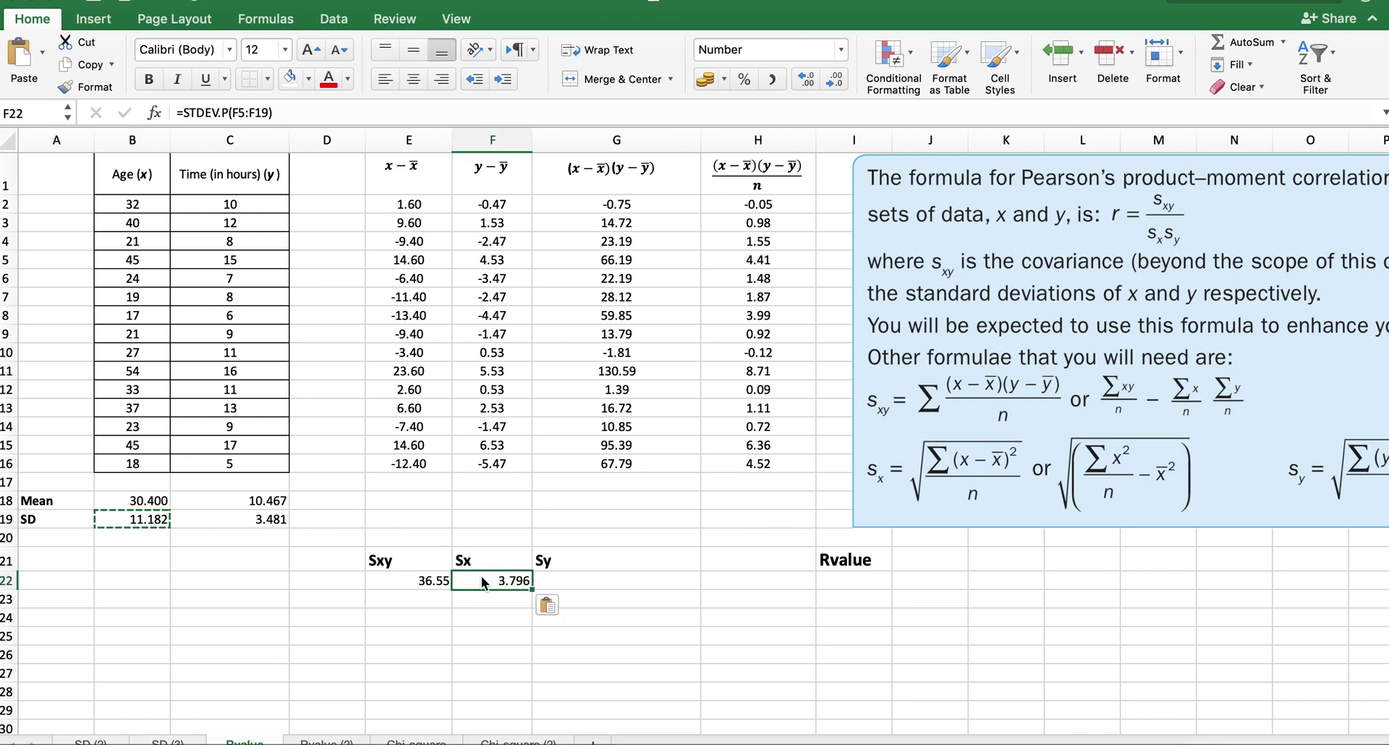
pyautogui.press('super+shift+v')
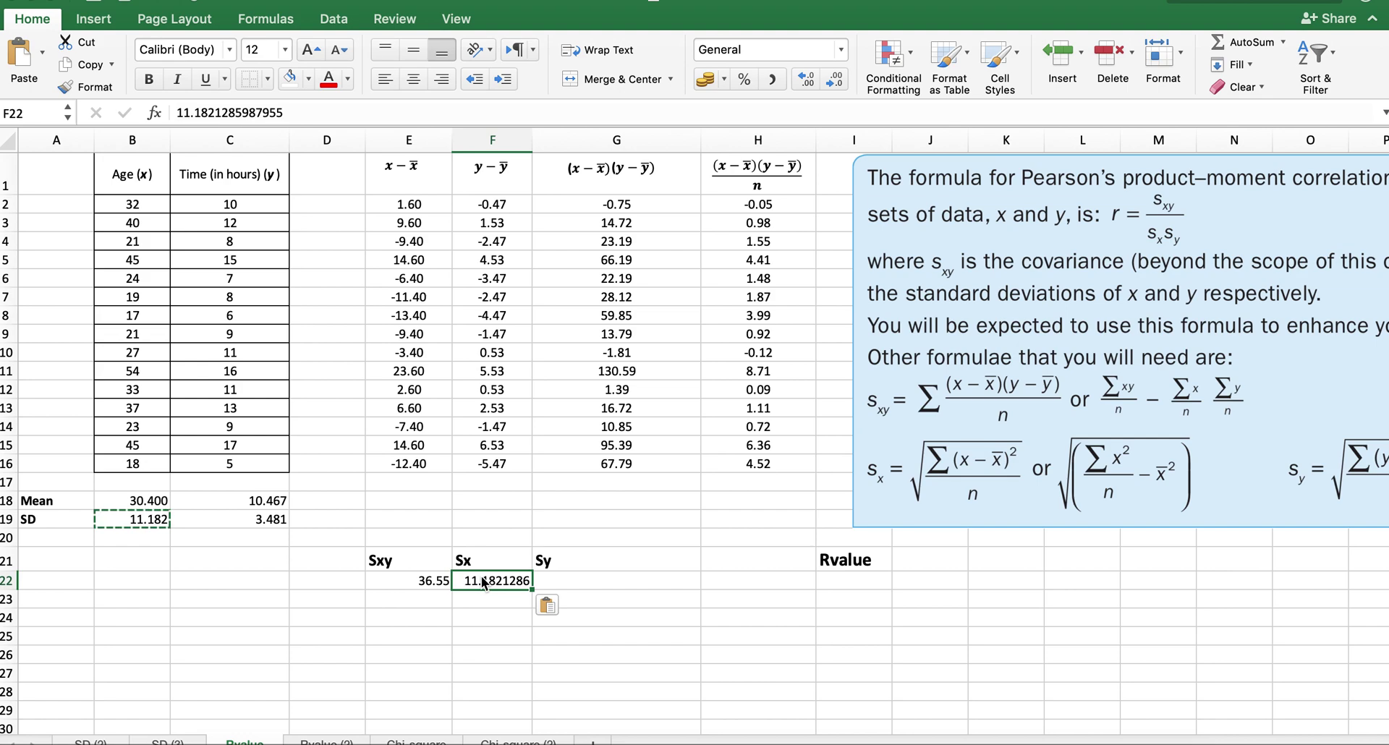
# Copy C19's time standard deviation and paste it into the Sy cell G22
pyautogui.click(561, 577)
pyautogui.write('=')
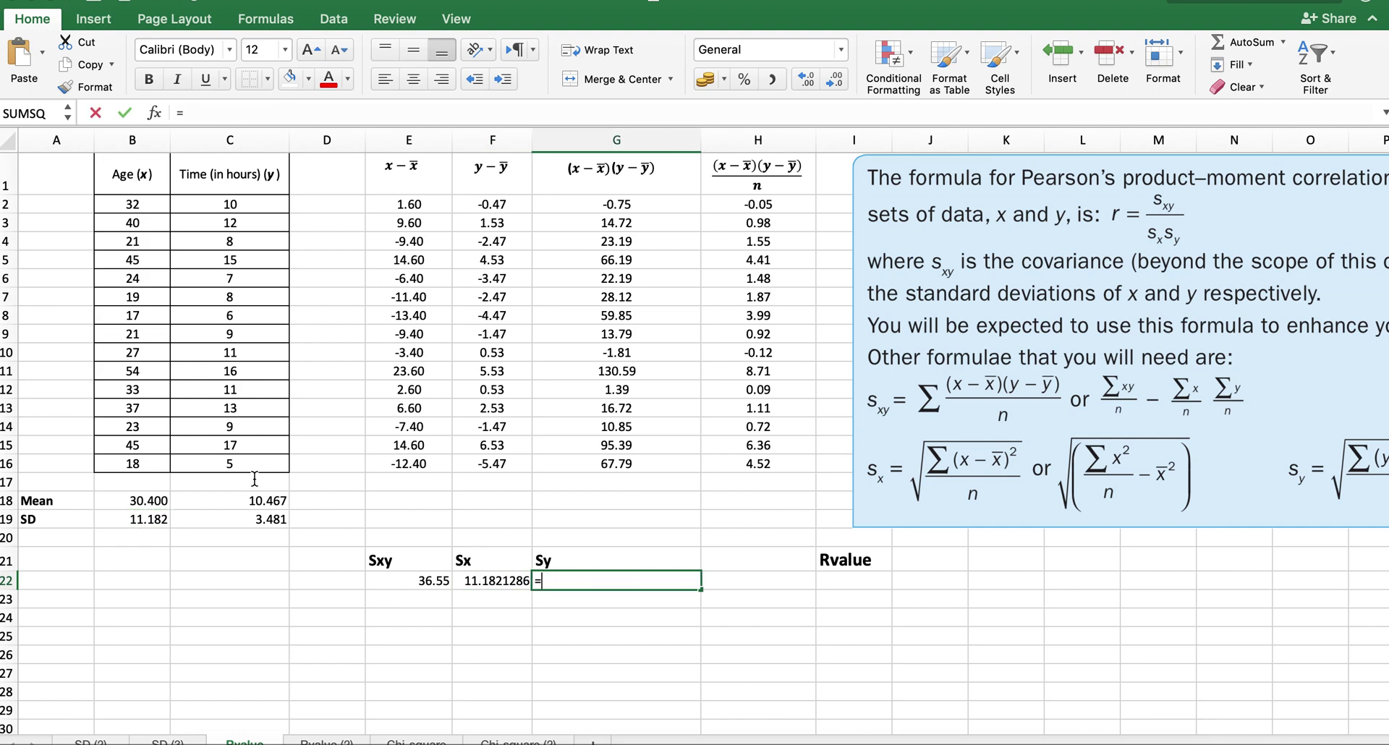
pyautogui.click(245, 522)
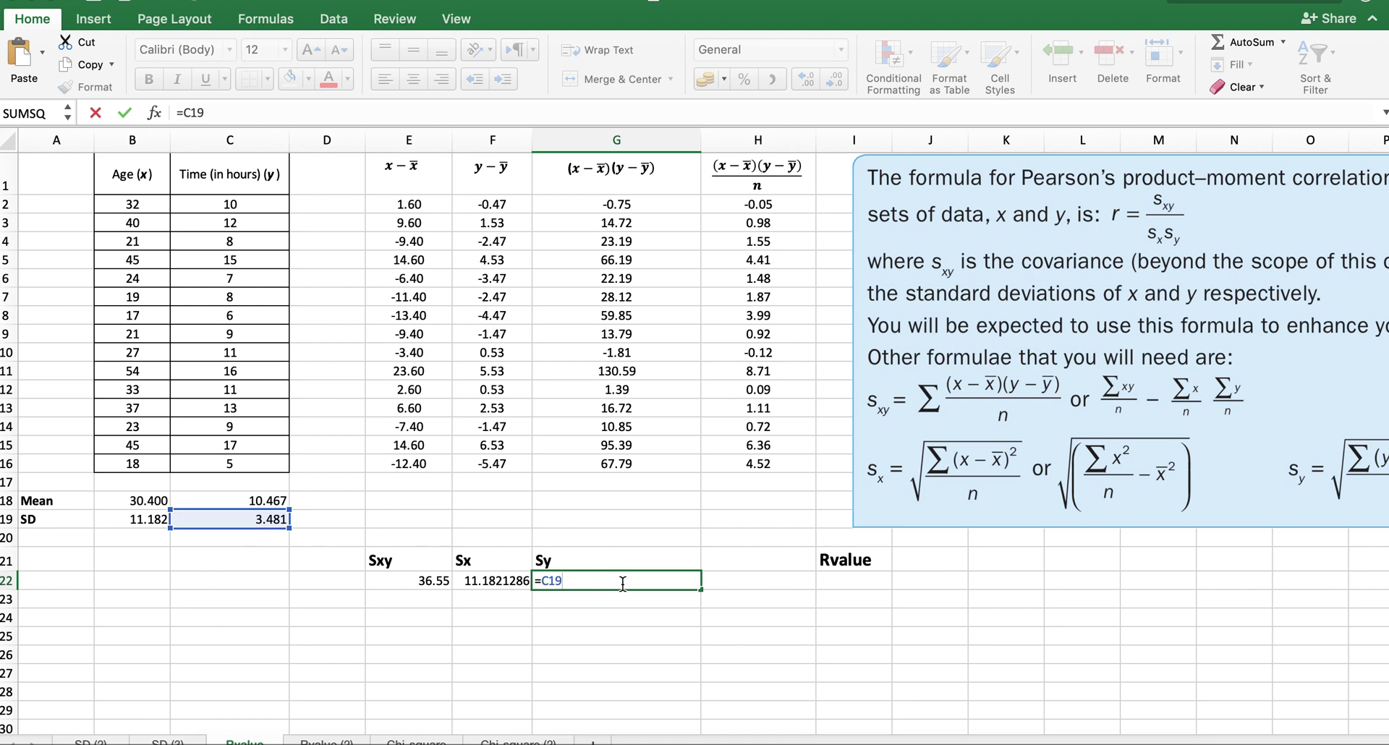
pyautogui.press('Escape')
pyautogui.click(267, 515)
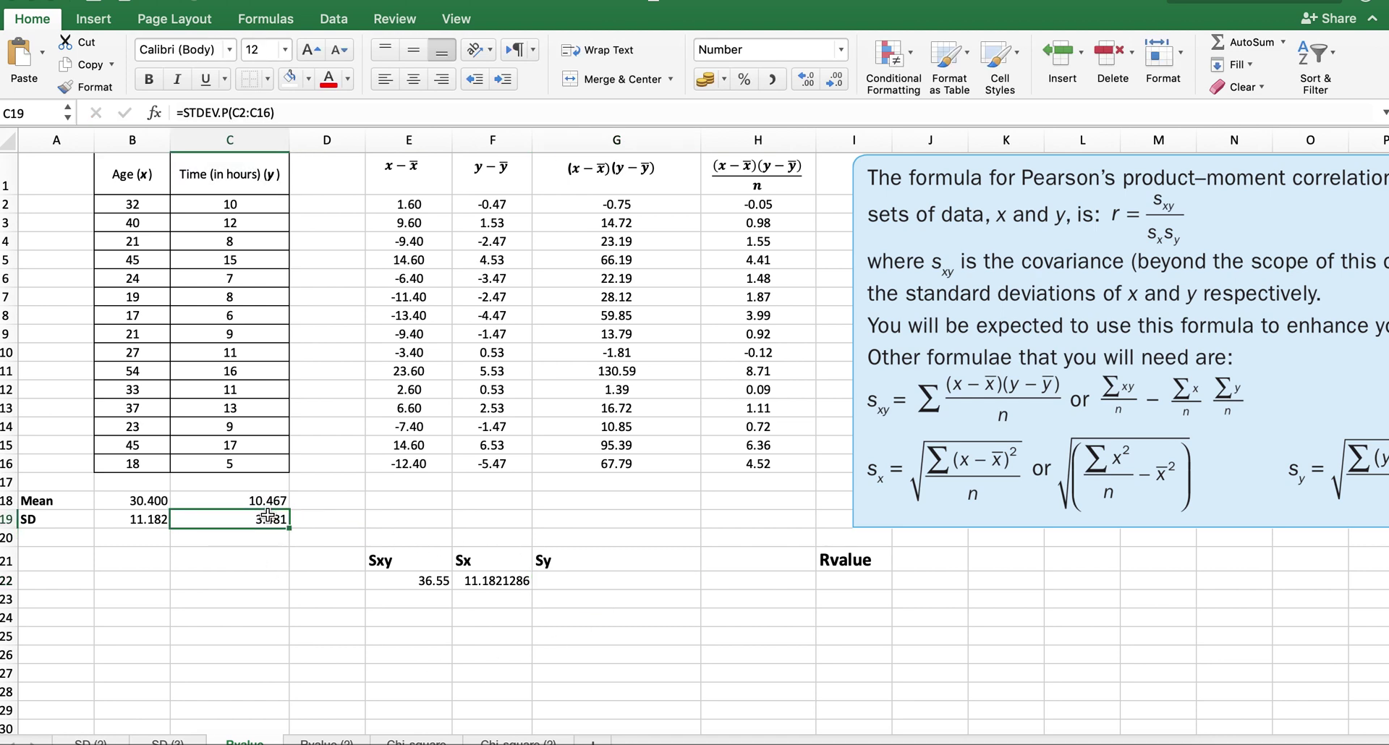
pyautogui.hotkey('ctrl', 'c')
pyautogui.click(581, 581)
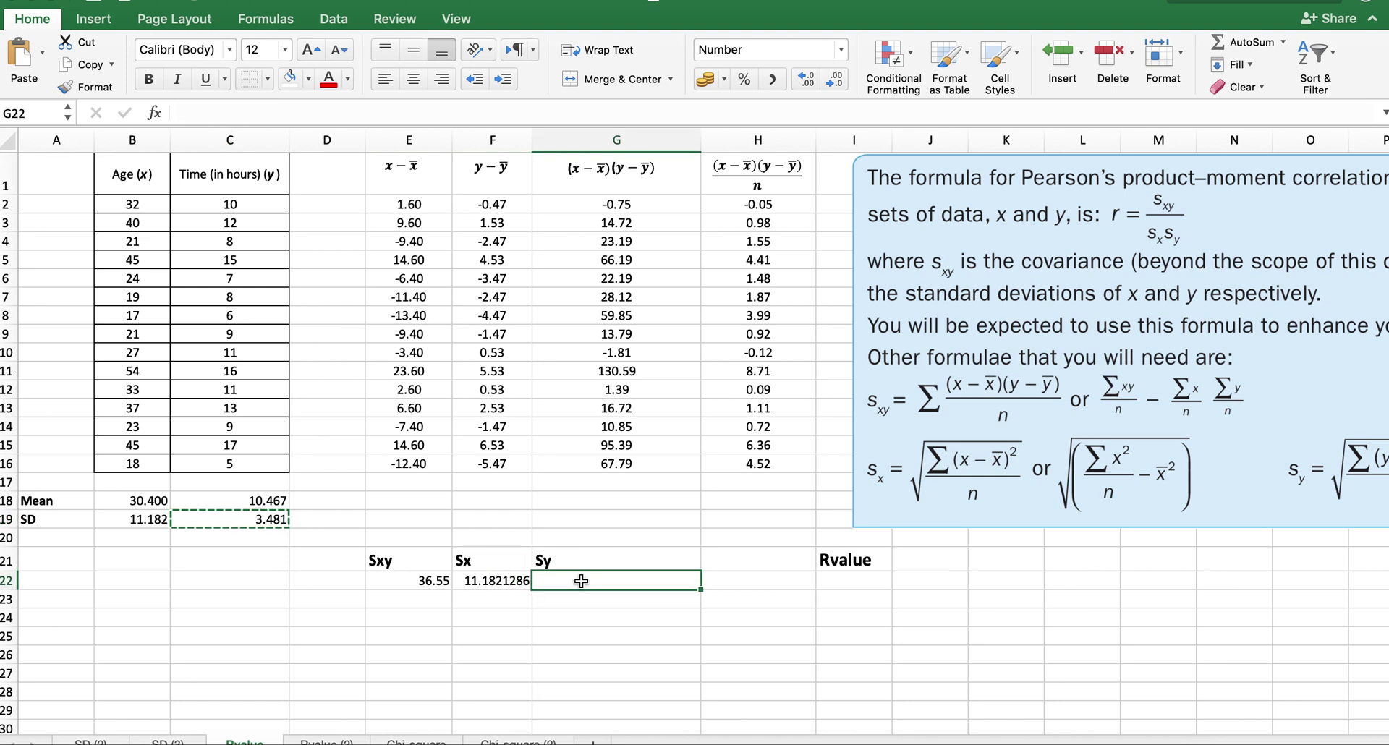
pyautogui.hotkey('ctrl', 'v')
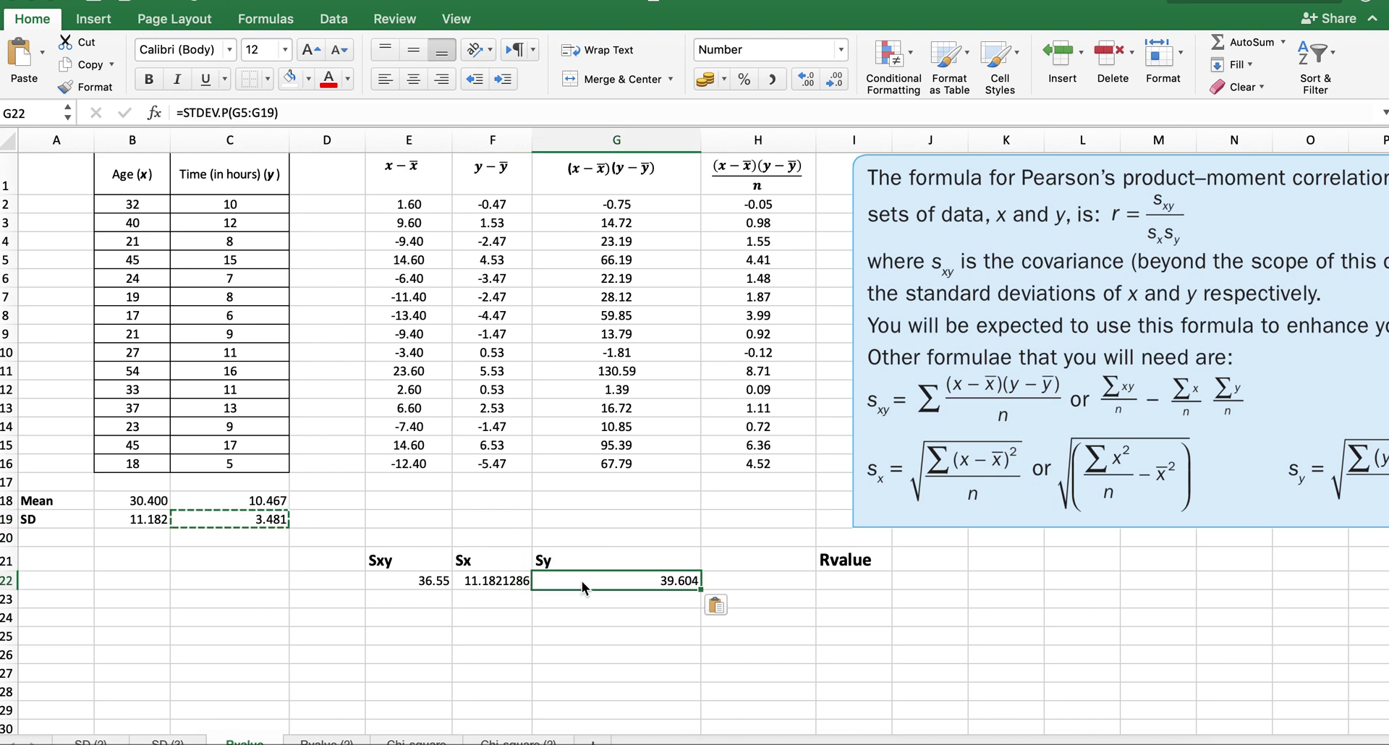
# Paste Sy as a plain value and show Sxy, Sx, Sy as 36.547, 11.182, 3.481
pyautogui.hotkey('ctrl', 'shift', 'v')
pyautogui.click(620, 621)
pyautogui.moveTo(624, 585); pyautogui.dragTo(405, 580)
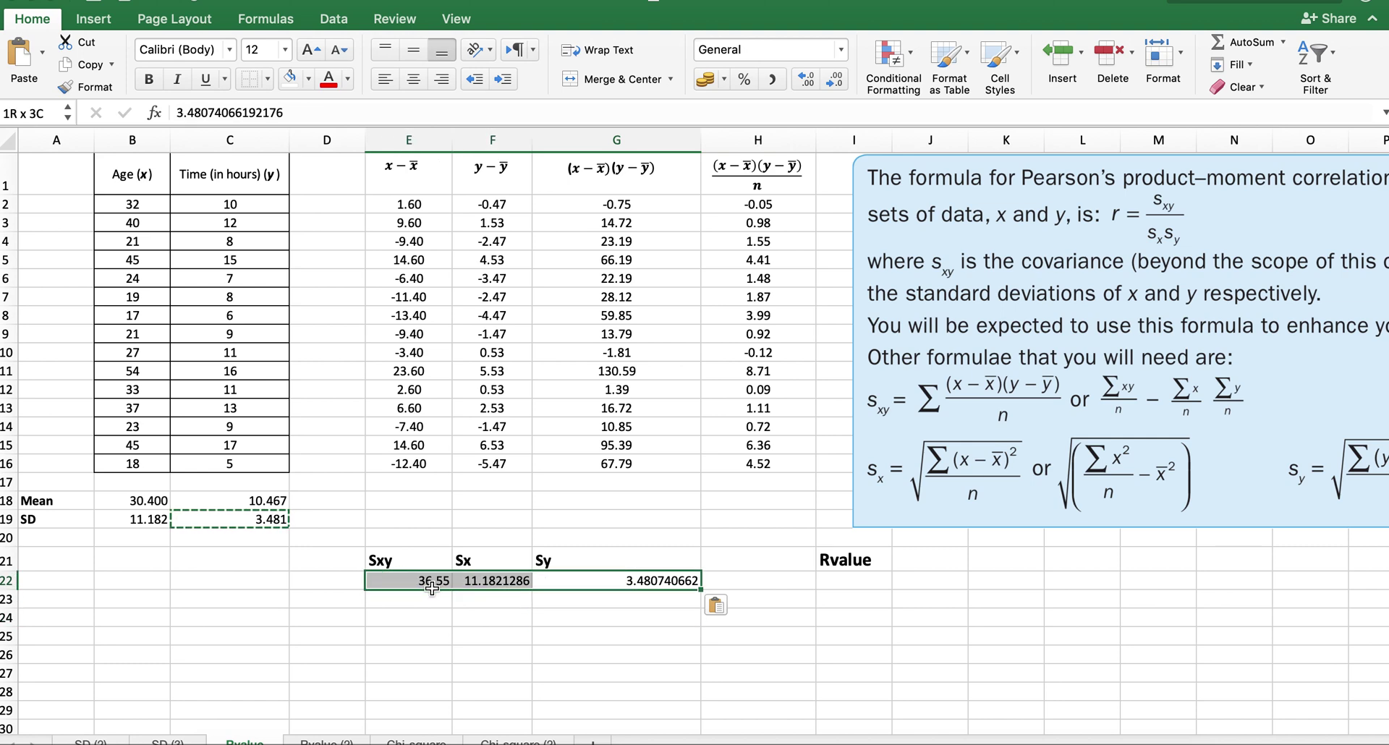
pyautogui.click(840, 81)
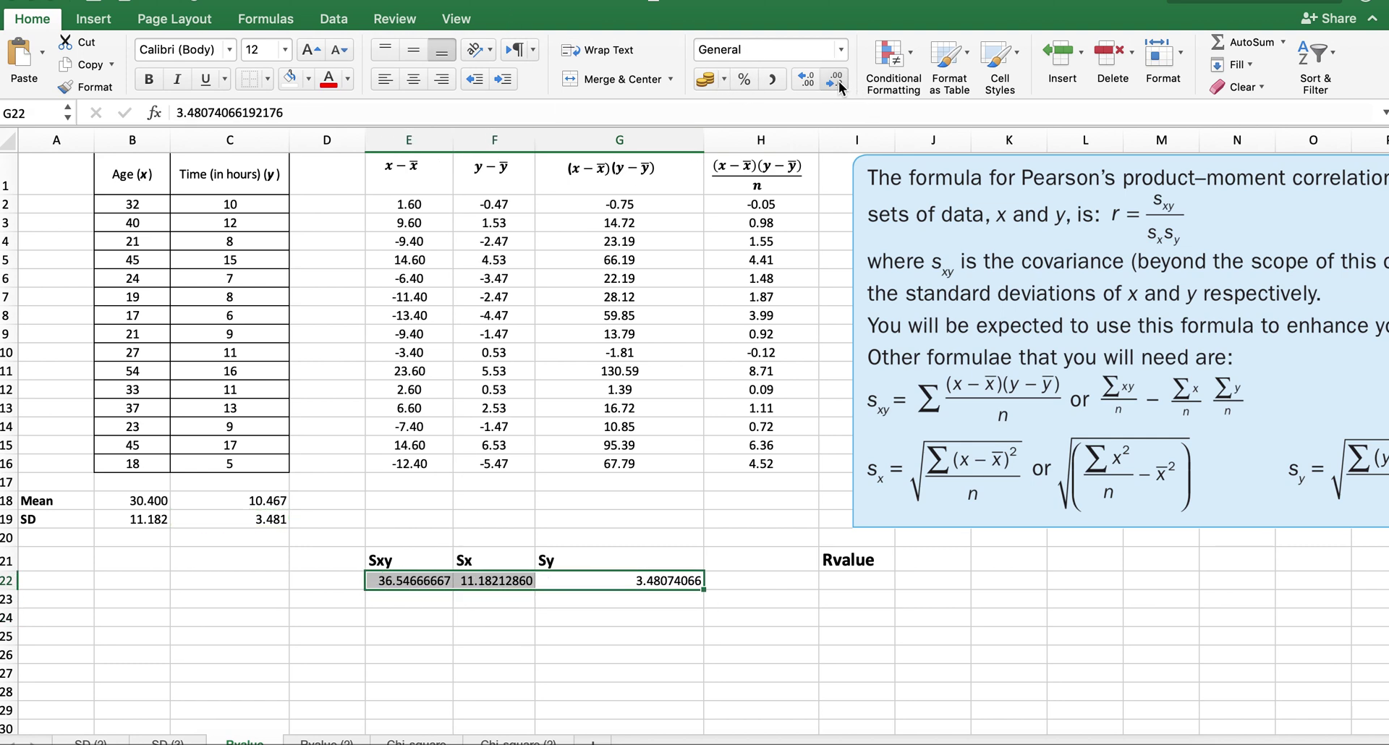
pyautogui.click(839, 81)
pyautogui.click(839, 81)
pyautogui.click(839, 81)
pyautogui.click(839, 81)
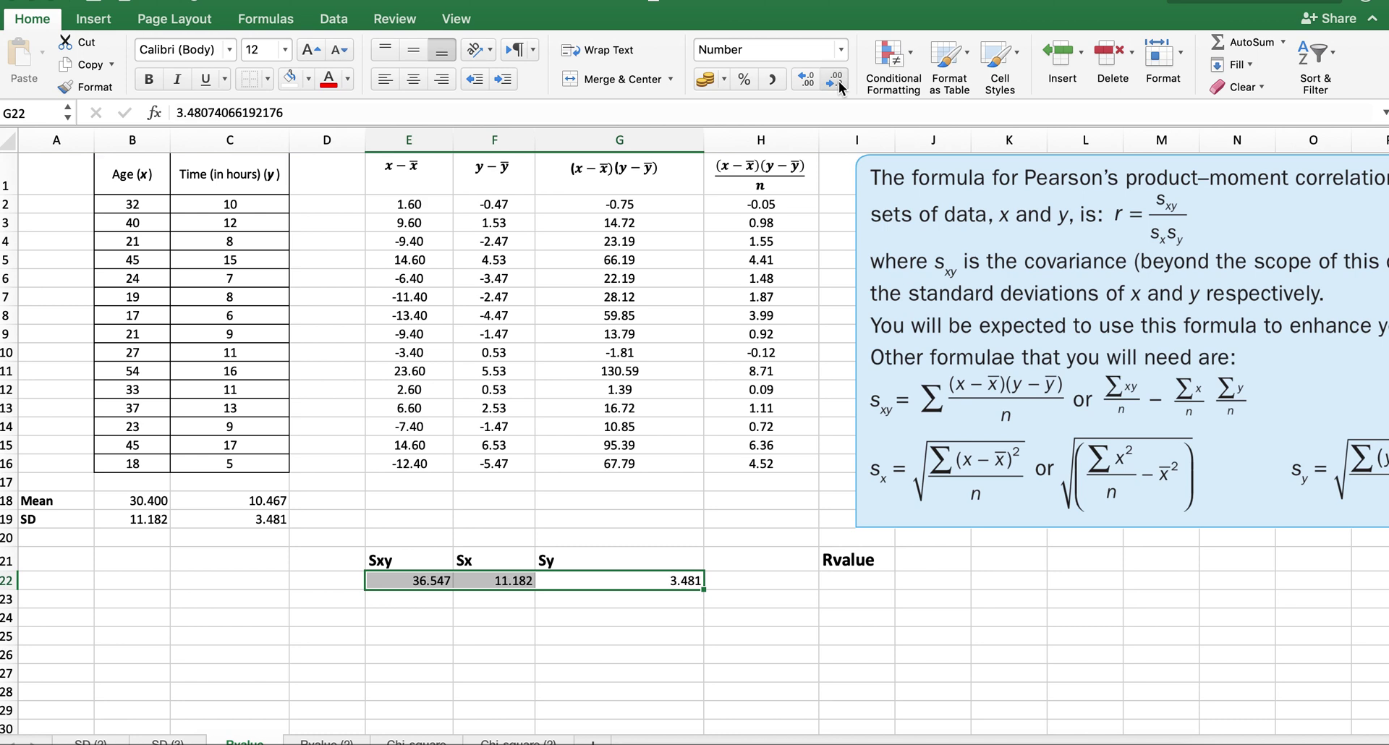
pyautogui.click(633, 655)
# Show four decimal places throughout the deviation table E2:H16
pyautogui.moveTo(776, 208); pyautogui.dragTo(407, 461)
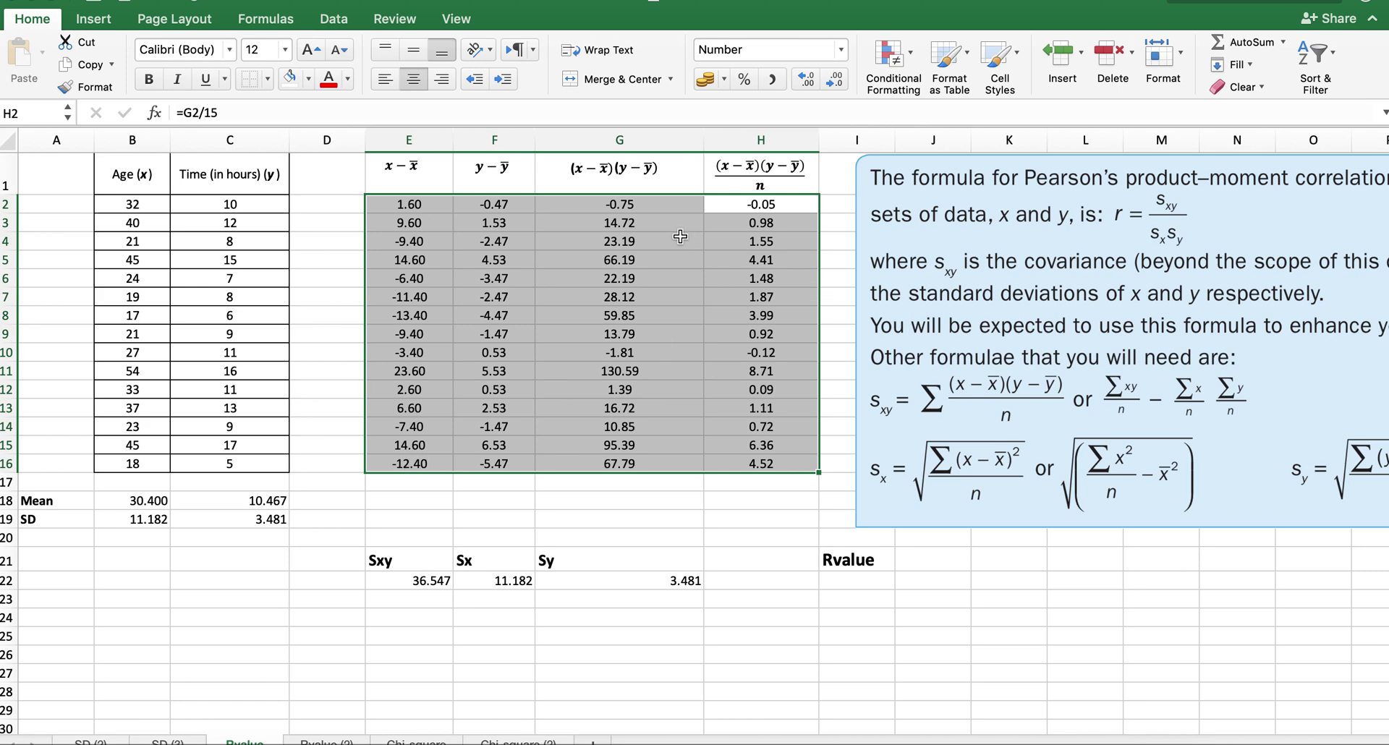
pyautogui.click(809, 84)
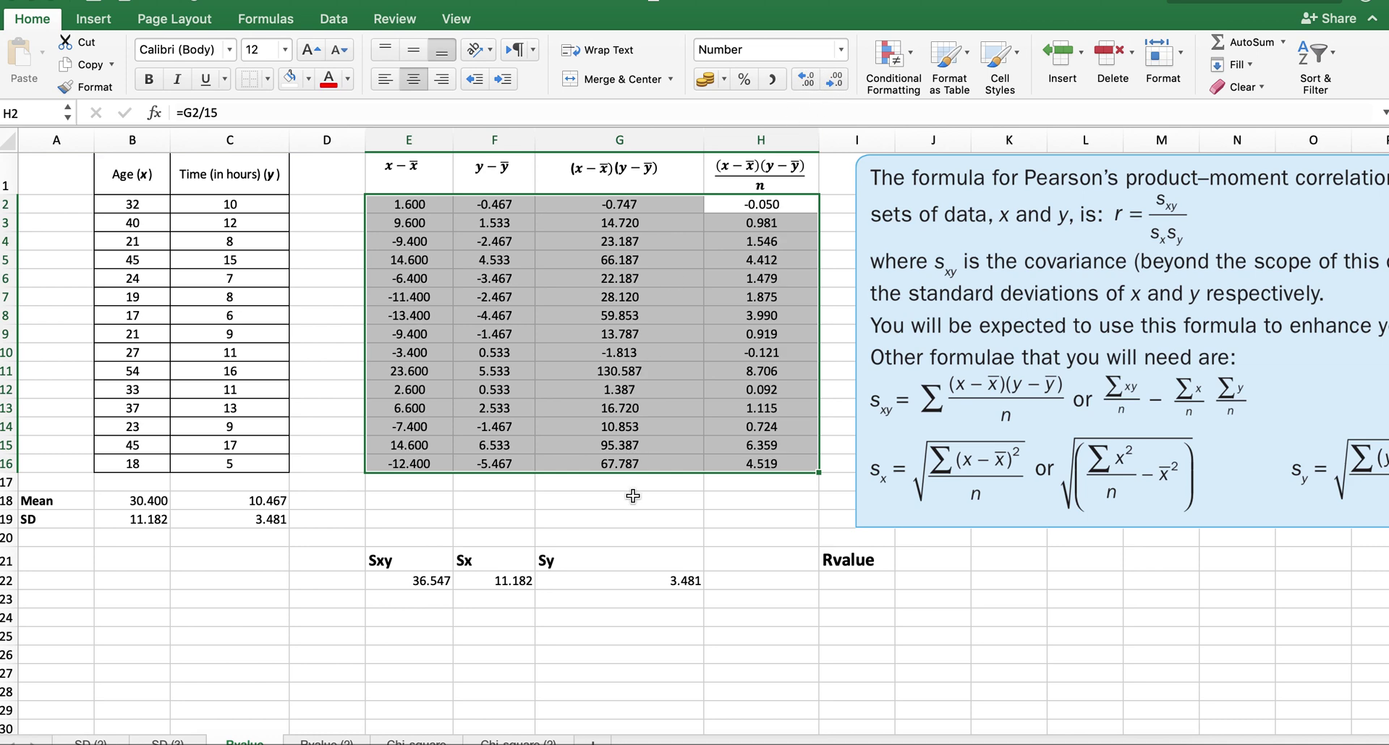
pyautogui.click(815, 85)
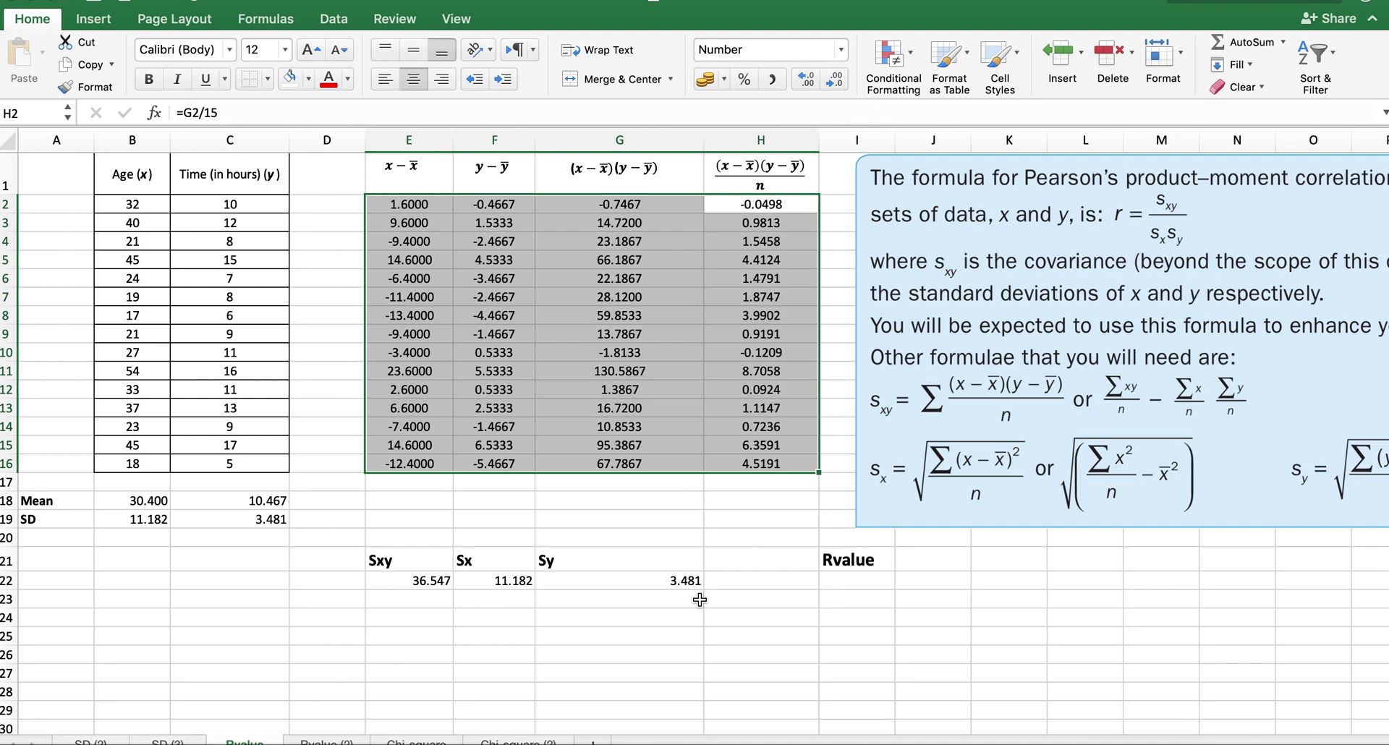
pyautogui.click(646, 636)
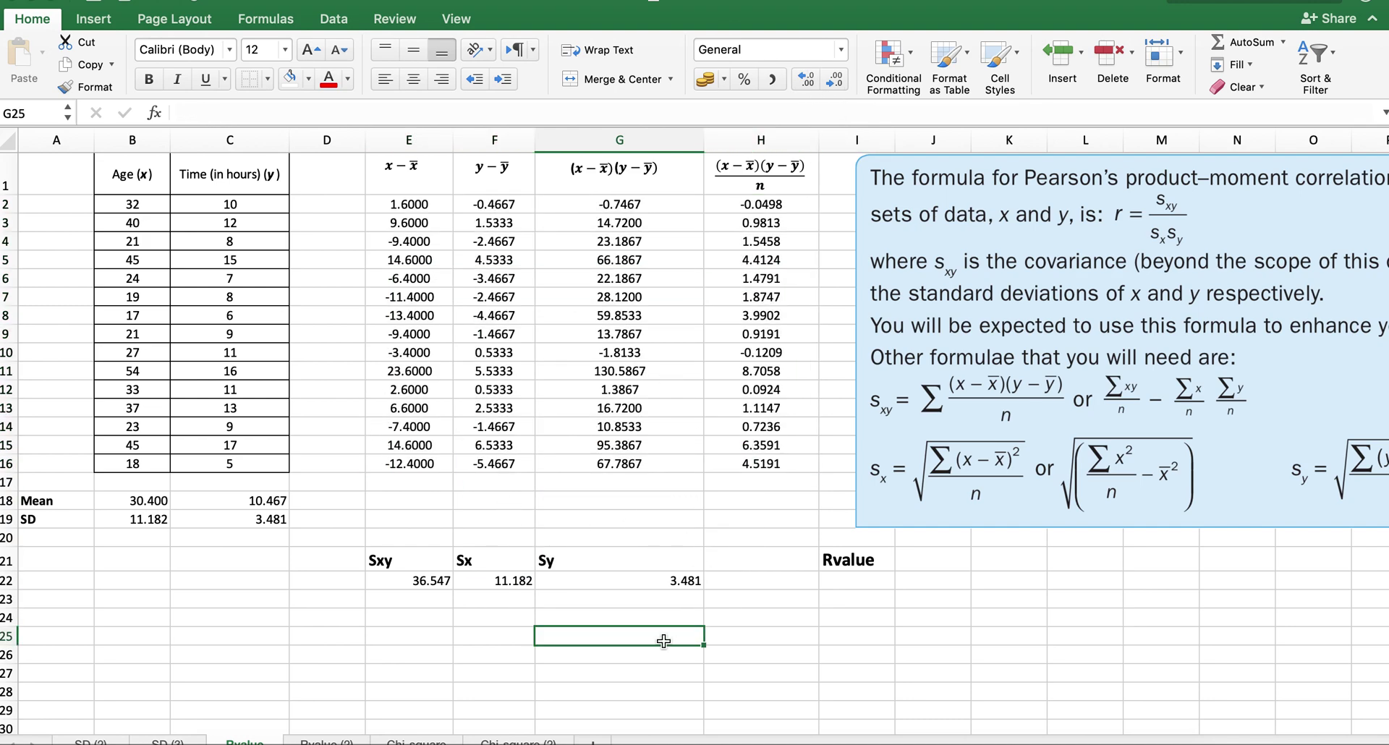
# Enter =E22/(F22*G22) in I22, giving r = 0.9389698
pyautogui.click(493, 590)
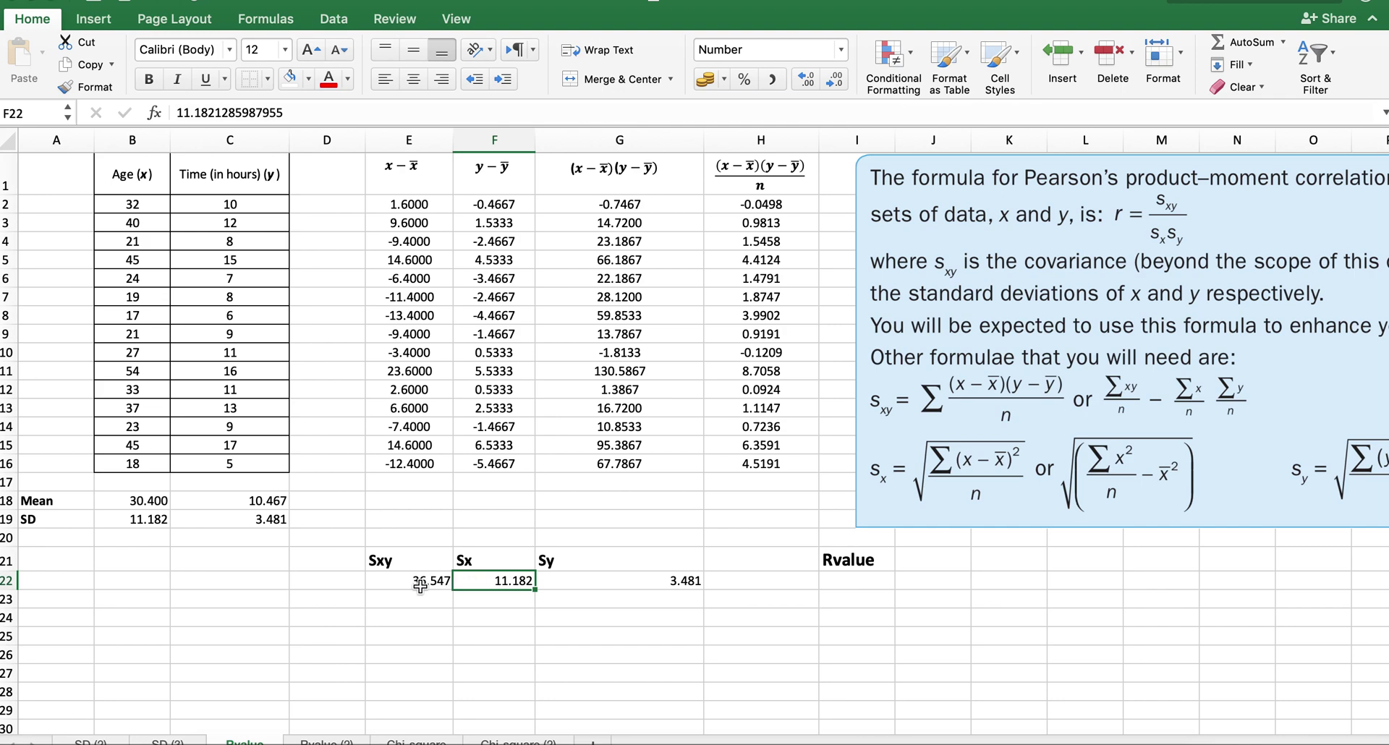
pyautogui.moveTo(419, 584); pyautogui.dragTo(657, 580)
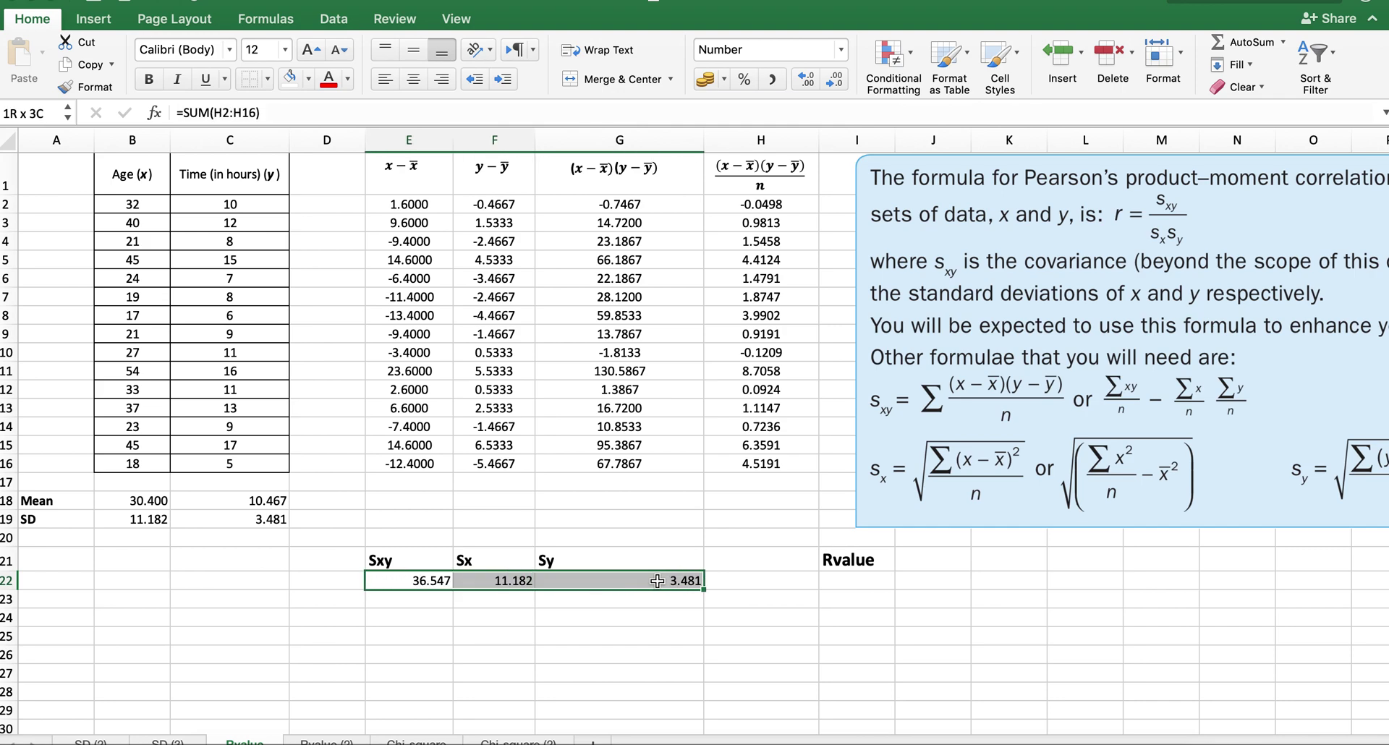
pyautogui.click(874, 583)
pyautogui.write('=')
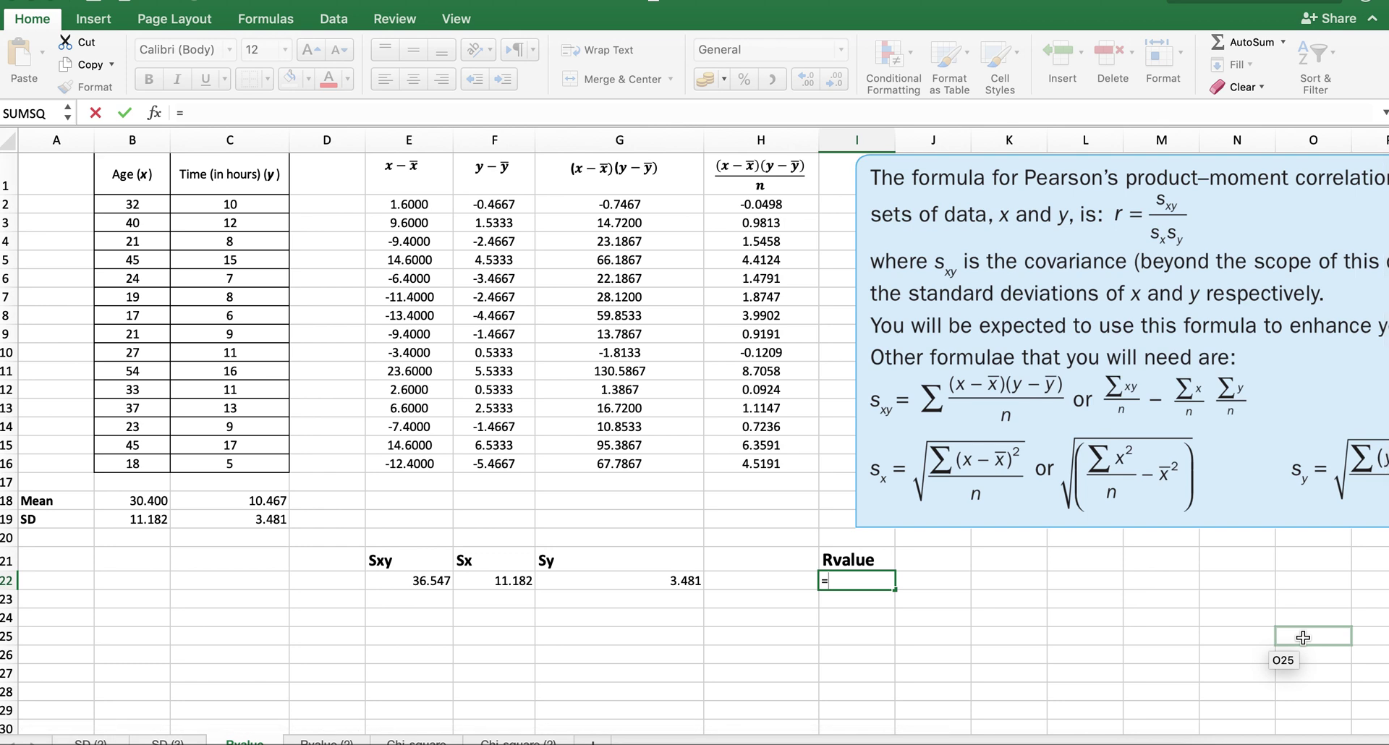
pyautogui.click(436, 580)
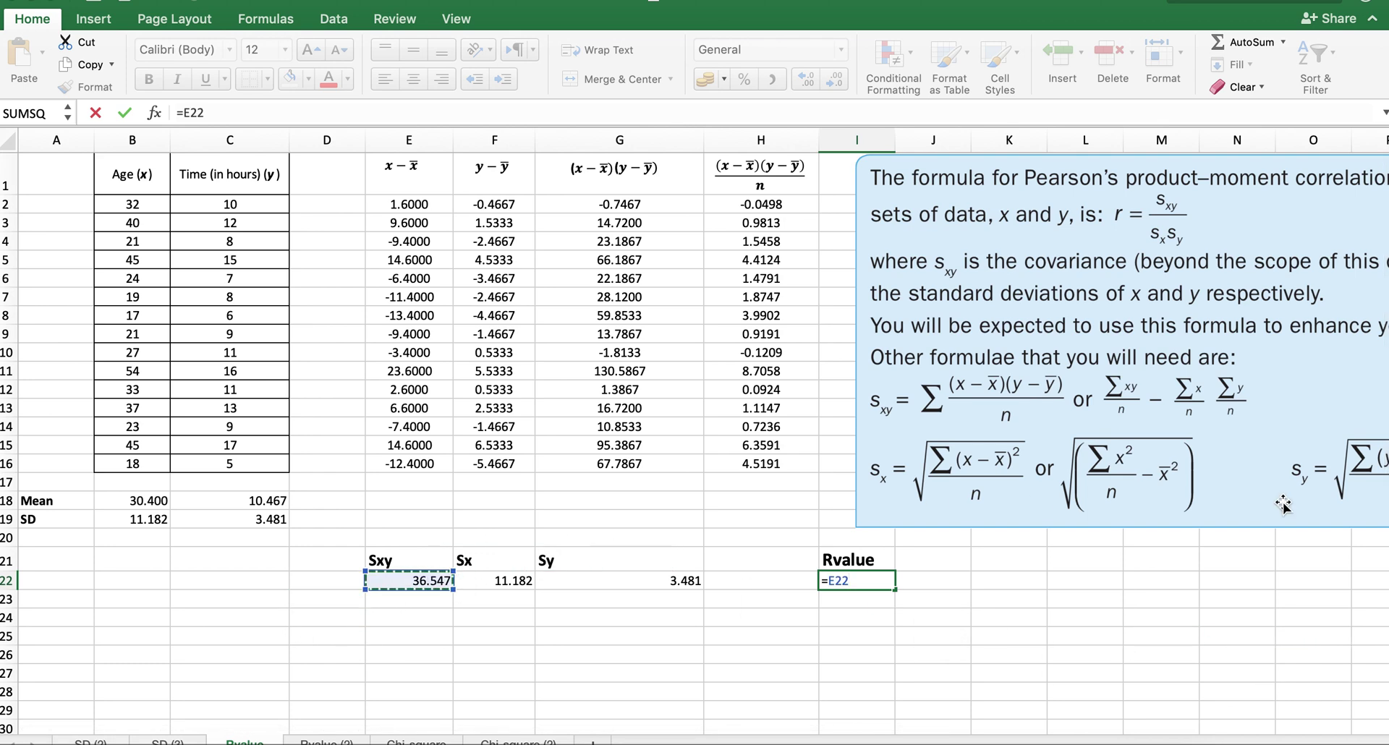
pyautogui.write('/(')
pyautogui.click(515, 579)
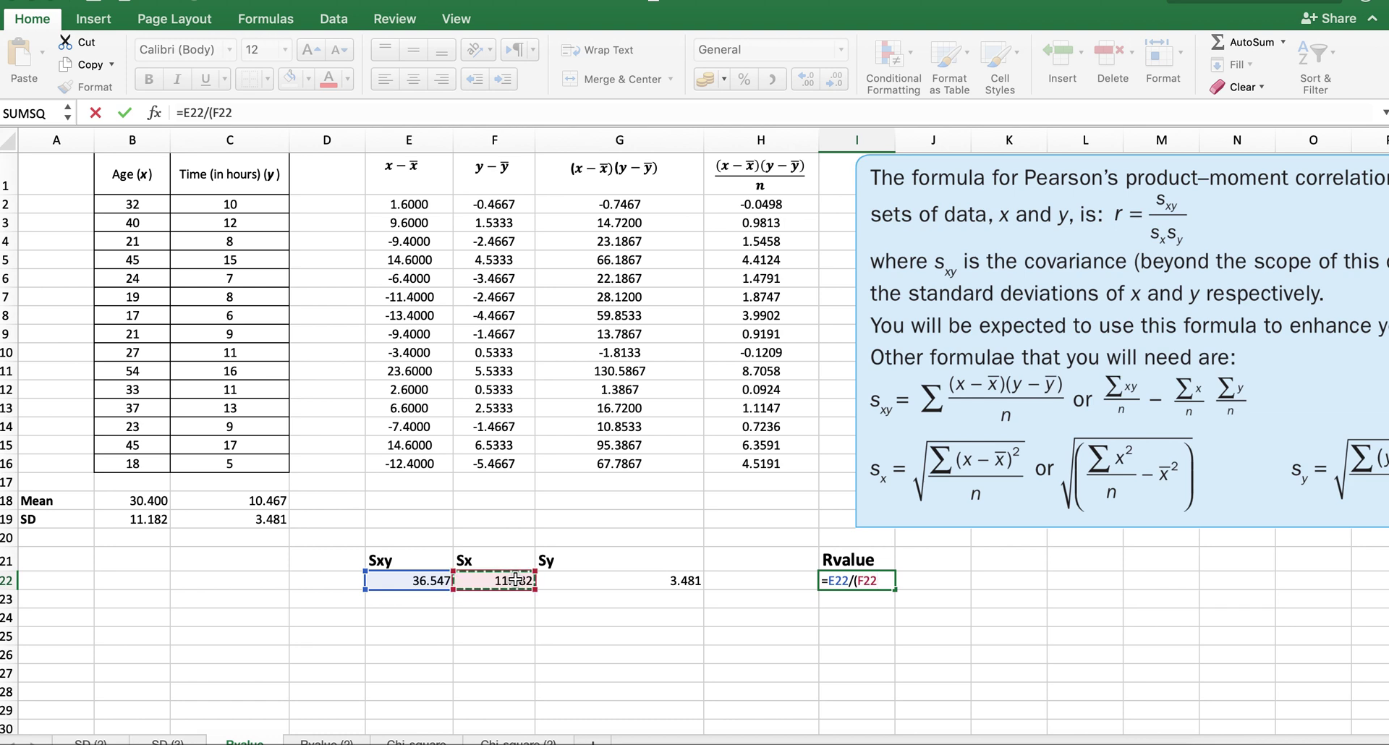
pyautogui.write('*')
pyautogui.click(626, 580)
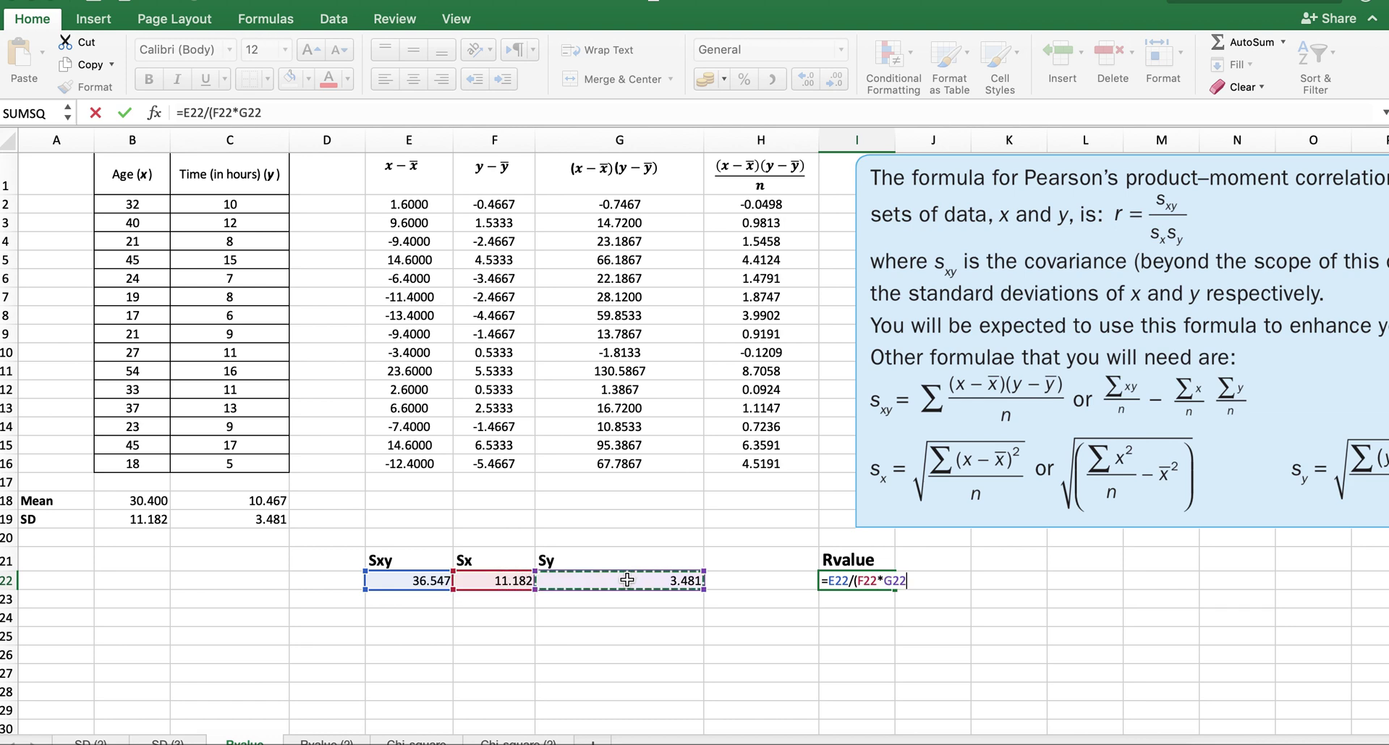
pyautogui.write(')')
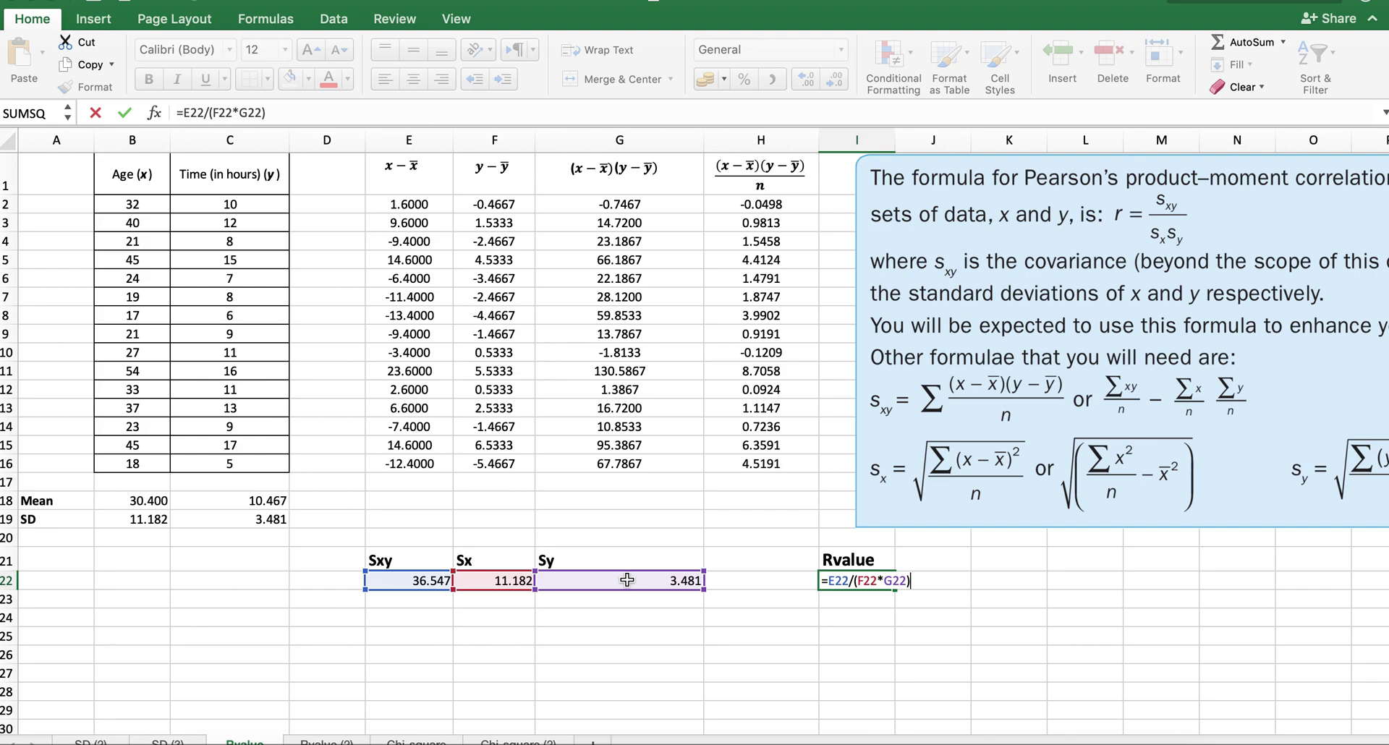
pyautogui.press('Return')
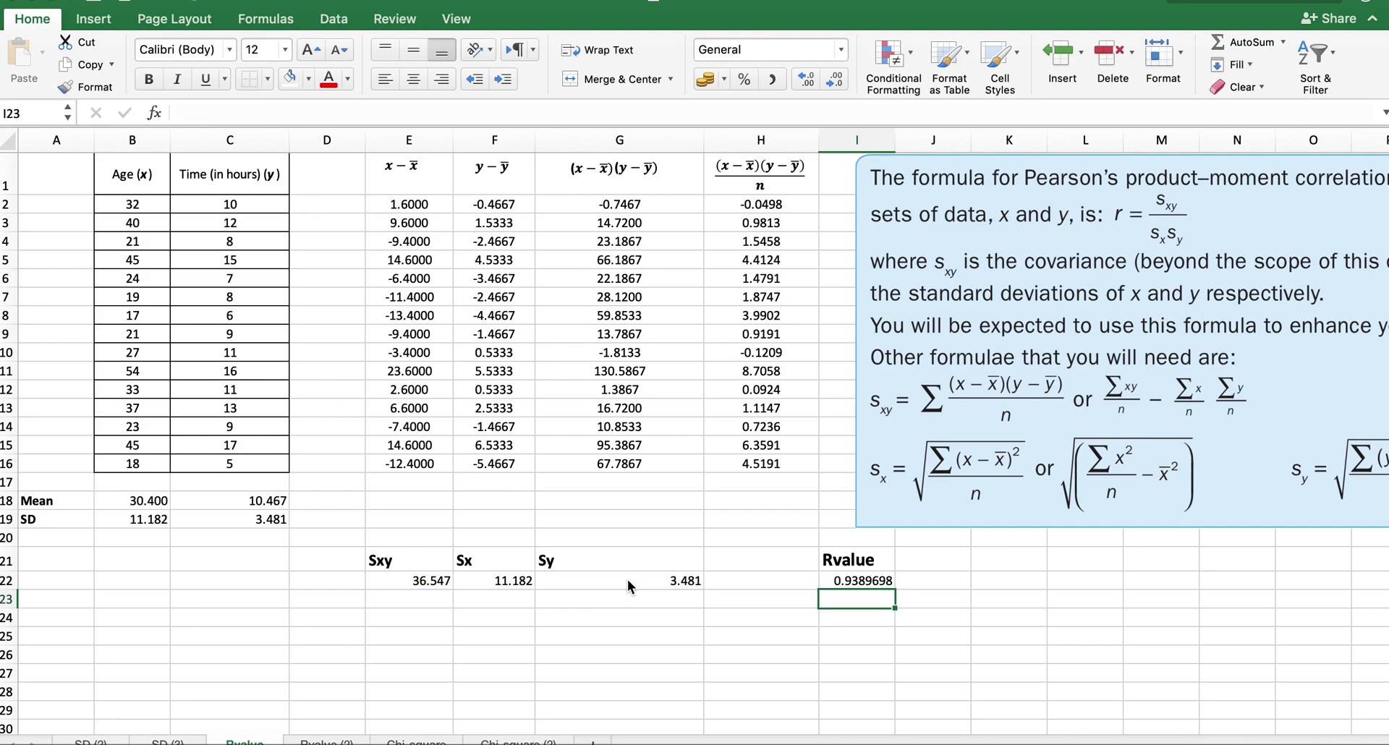